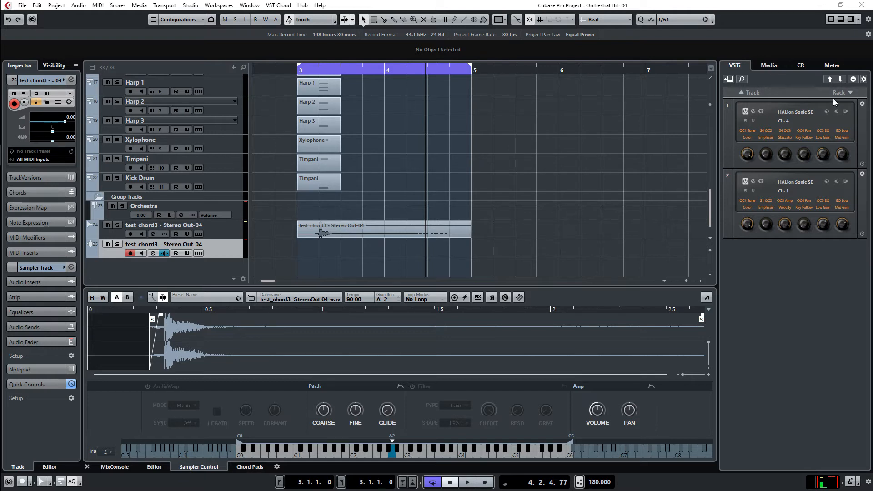
Search the available VST instruments for halion.
{"action": "left_click", "coordinate": [851, 95]}
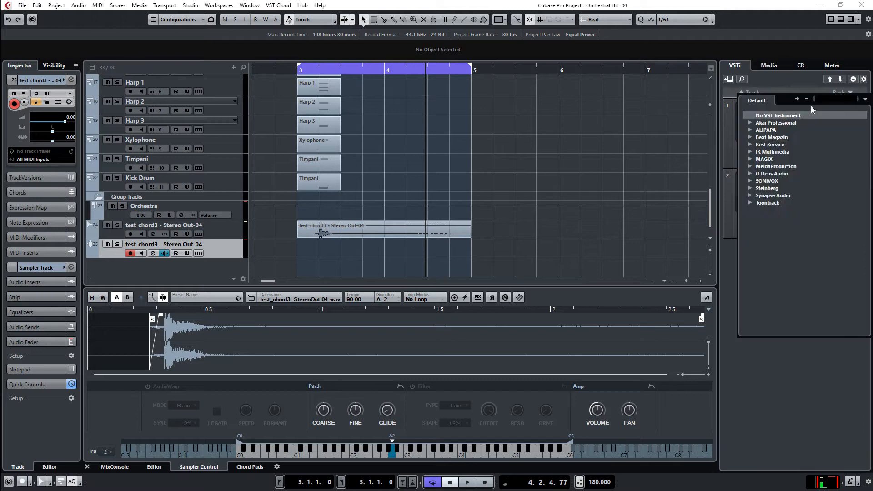
{"action": "type", "text": "halion"}
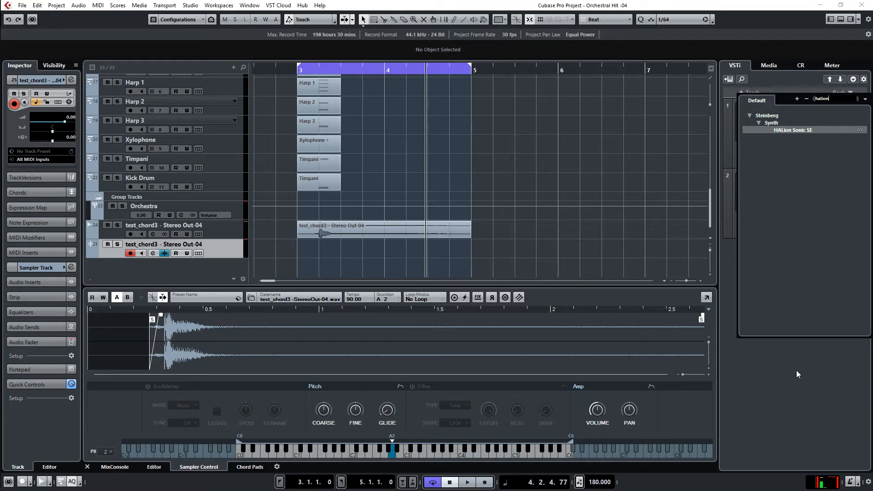
{"action": "key", "text": "Return"}
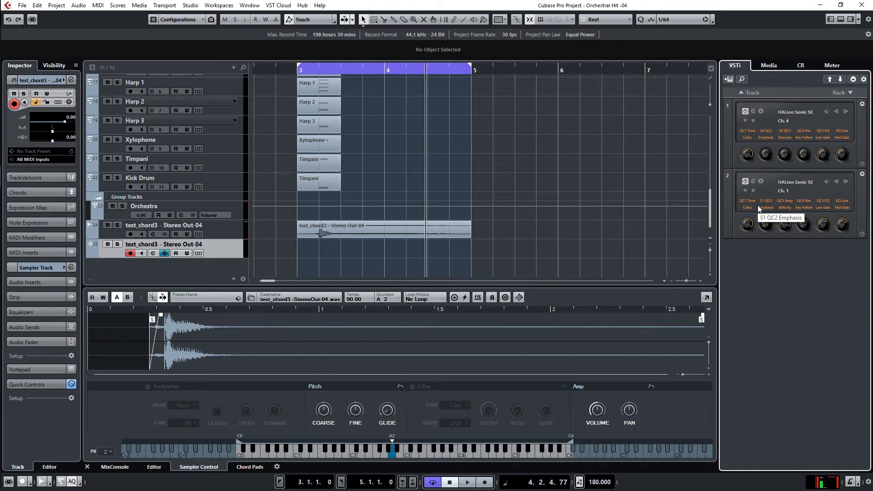
Examine which programs are loaded in the slots of the first HALion Sonic SE instance, and close its window.
{"action": "scroll", "coordinate": [597, 183], "scroll_direction": "up", "scroll_amount": 10}
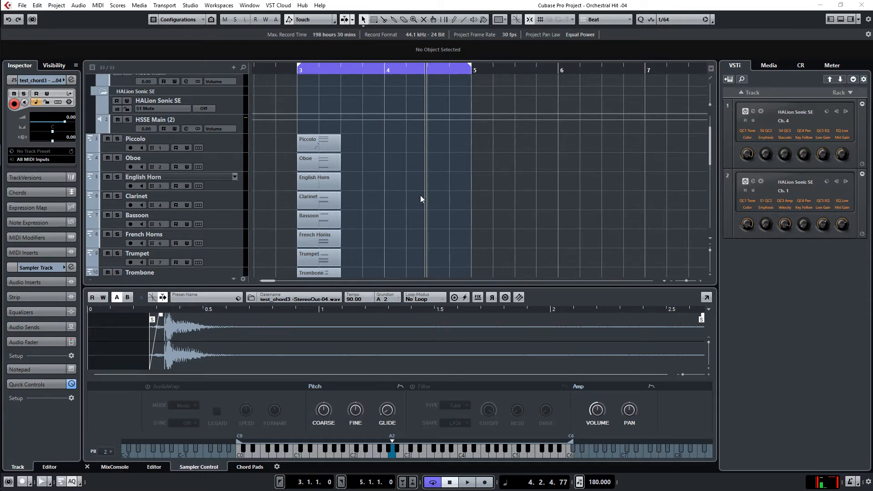
{"action": "left_click", "coordinate": [752, 112]}
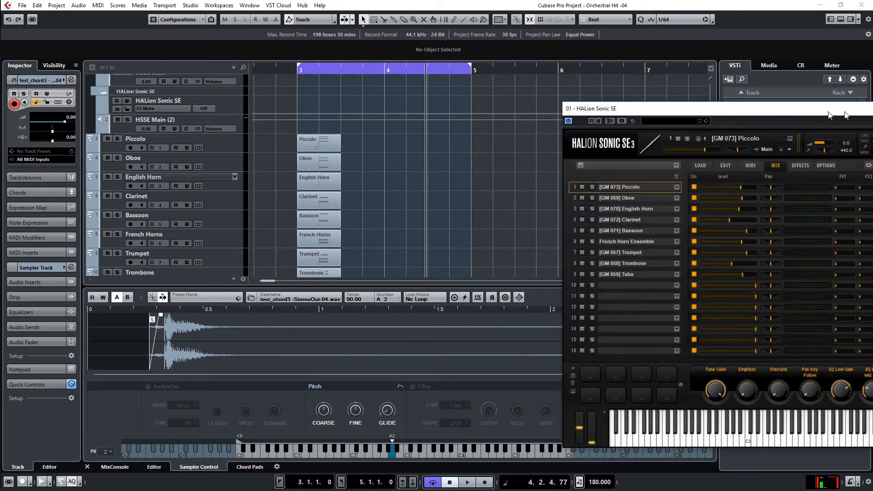
{"action": "left_click_drag", "start_coordinate": [842, 110], "coordinate": [622, 76]}
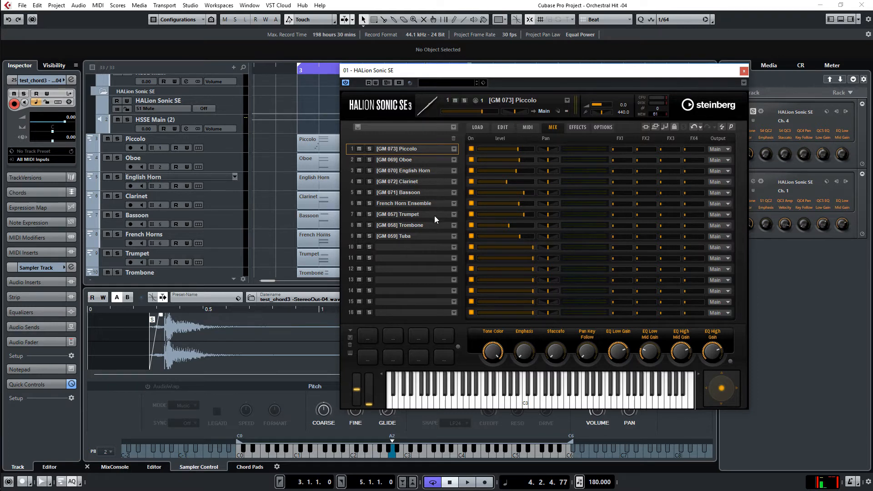
{"action": "left_click", "coordinate": [744, 71]}
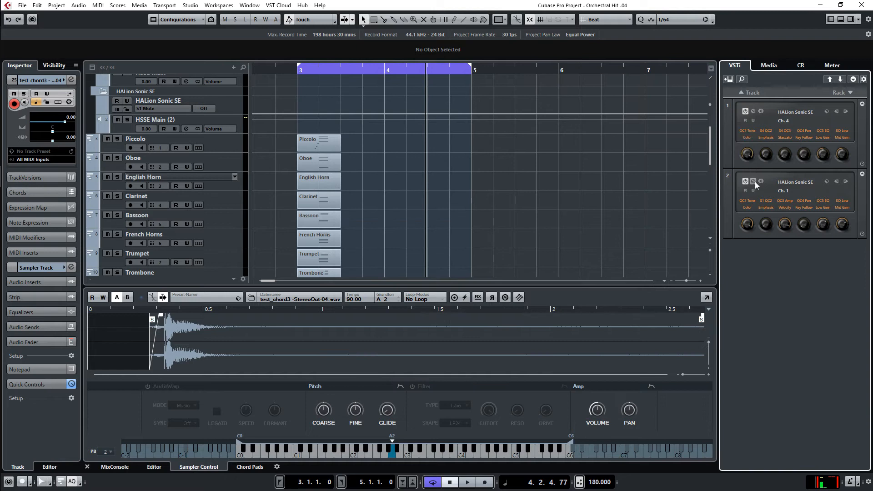
Examine which programs are loaded in the slots of the second HALion Sonic SE instance, and close its window.
{"action": "left_click", "coordinate": [753, 181]}
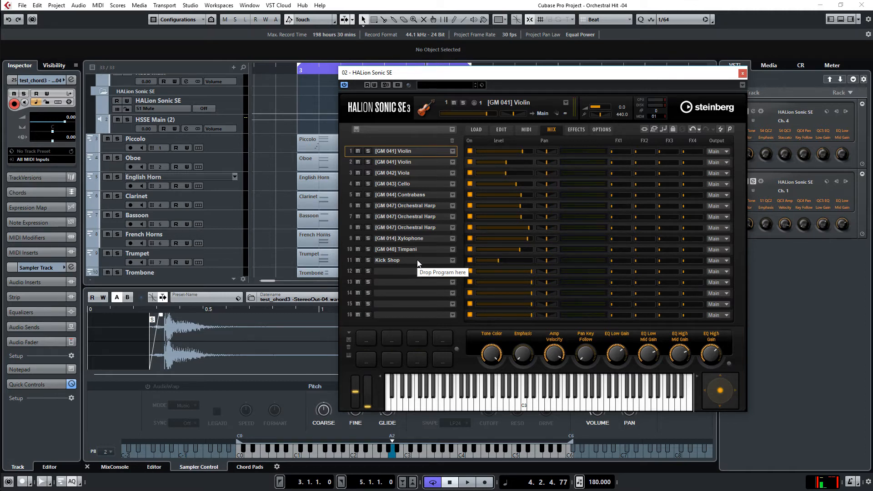
{"action": "left_click", "coordinate": [742, 73]}
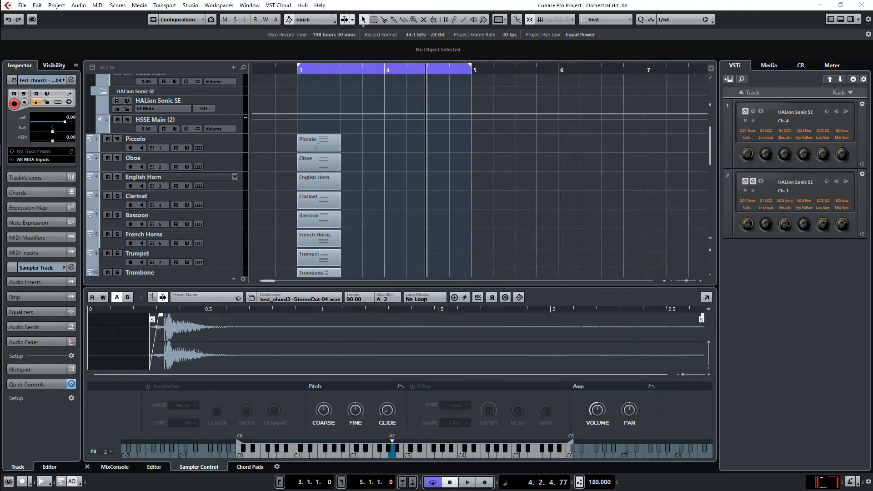
{"action": "left_click", "coordinate": [792, 328]}
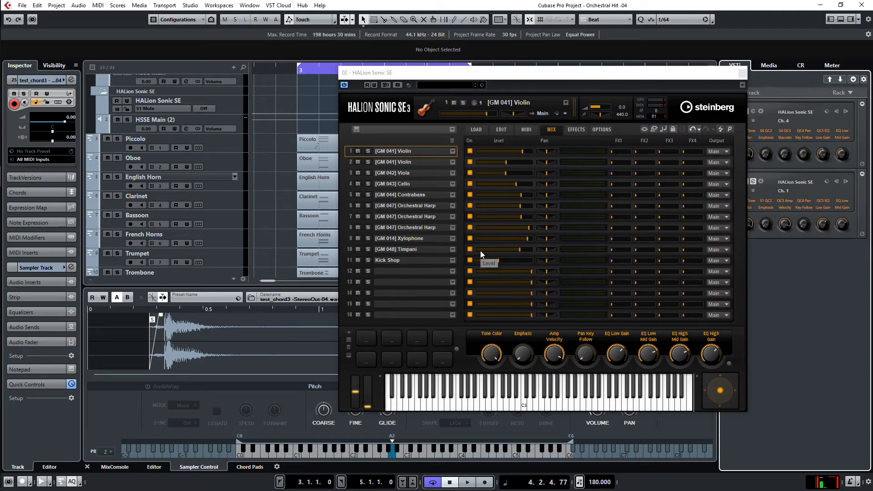
{"action": "left_click", "coordinate": [631, 231]}
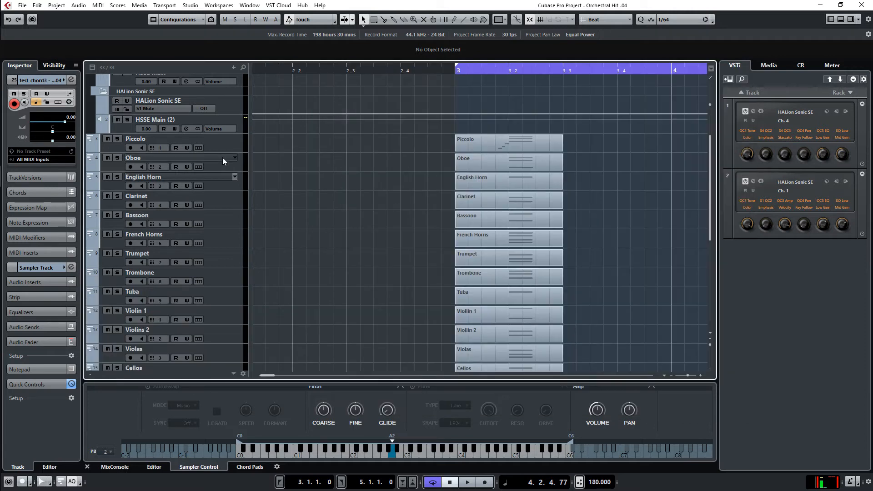
Examine the notes of the Piccolo part close up in the Key Editor, and return to the project.
{"action": "left_click", "coordinate": [233, 145]}
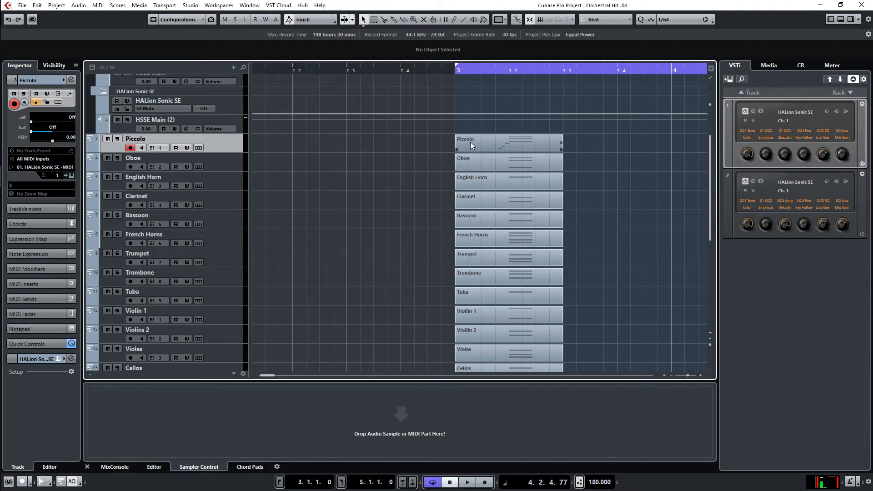
{"action": "double_click", "coordinate": [501, 140]}
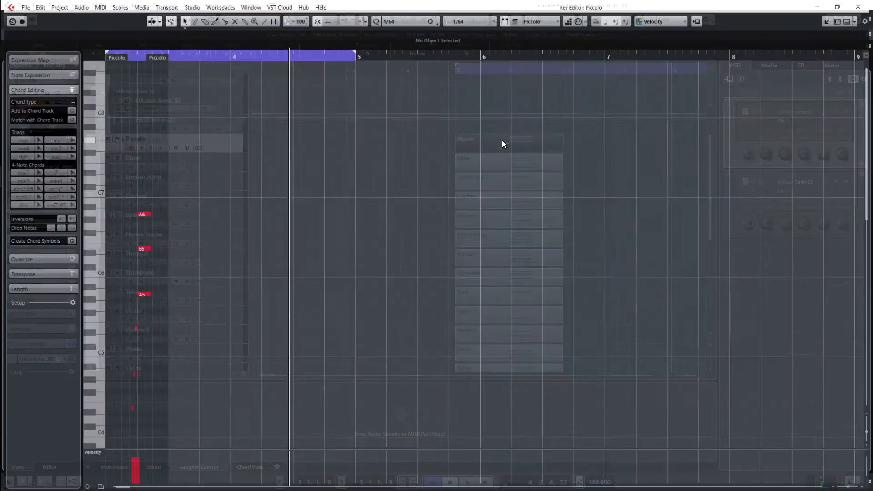
{"action": "key", "text": "g"}
{"action": "key", "text": "g"}
{"action": "key", "text": "g"}
{"action": "key", "text": "g"}
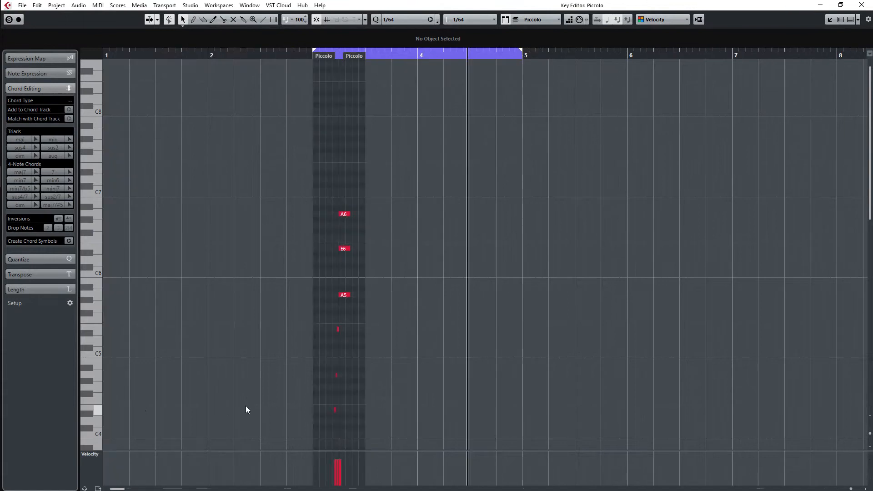
{"action": "key", "text": "h"}
{"action": "key", "text": "h"}
{"action": "key", "text": "h"}
{"action": "key", "text": "h"}
{"action": "key", "text": "h"}
{"action": "key", "text": "h"}
{"action": "key", "text": "h"}
{"action": "key", "text": "h"}
{"action": "key", "text": "h"}
{"action": "key", "text": "h"}
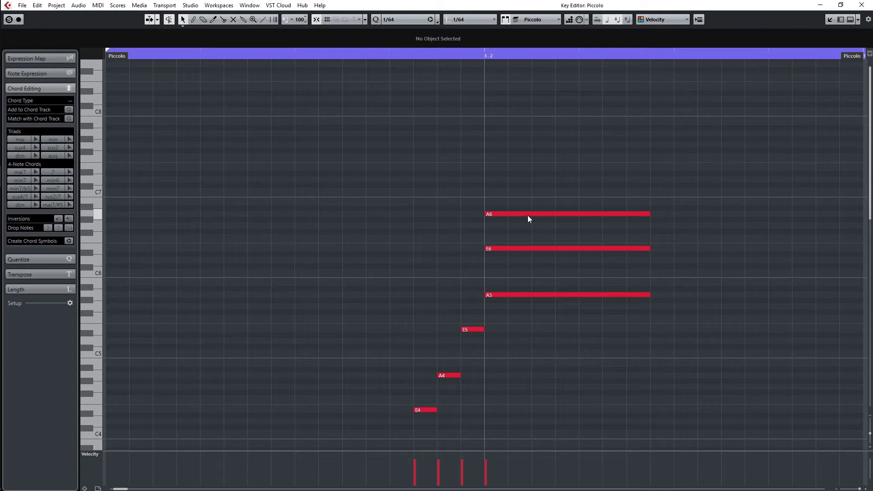
{"action": "key", "text": "Return"}
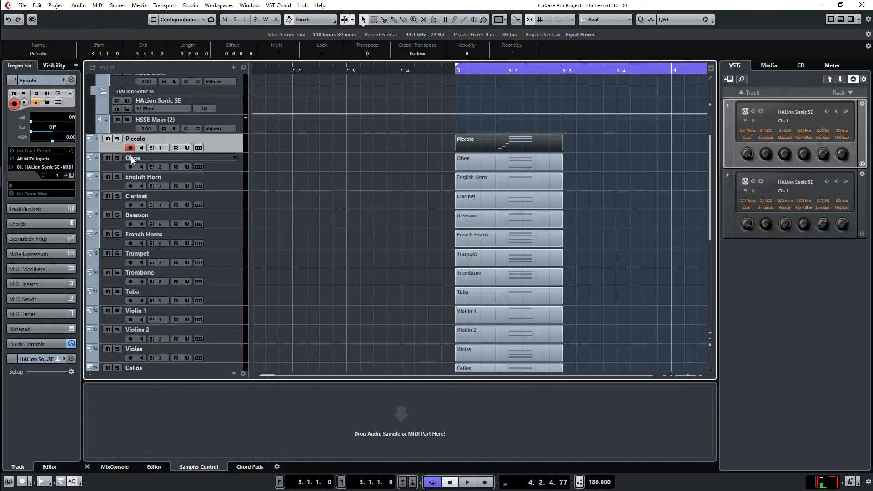
Listen to the Piccolo track in solo, return the cursor to the start of the cycle range and unsolo the track.
{"action": "left_click", "coordinate": [117, 139]}
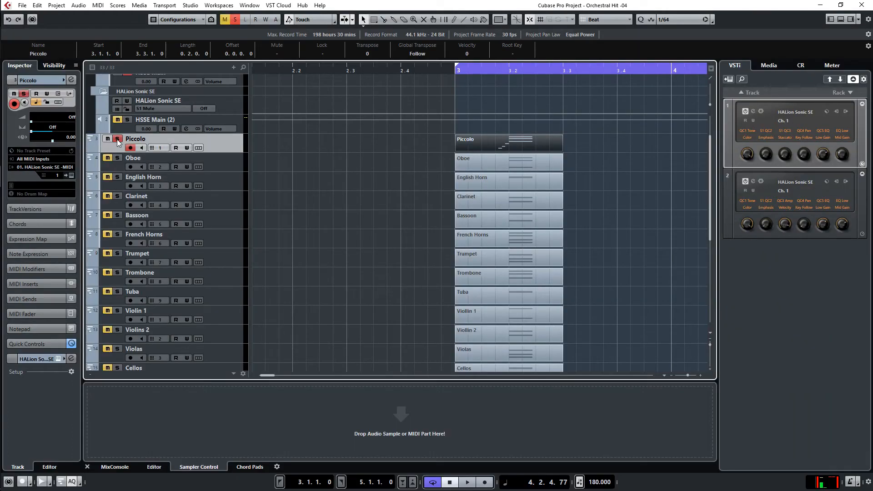
{"action": "key", "text": "space"}
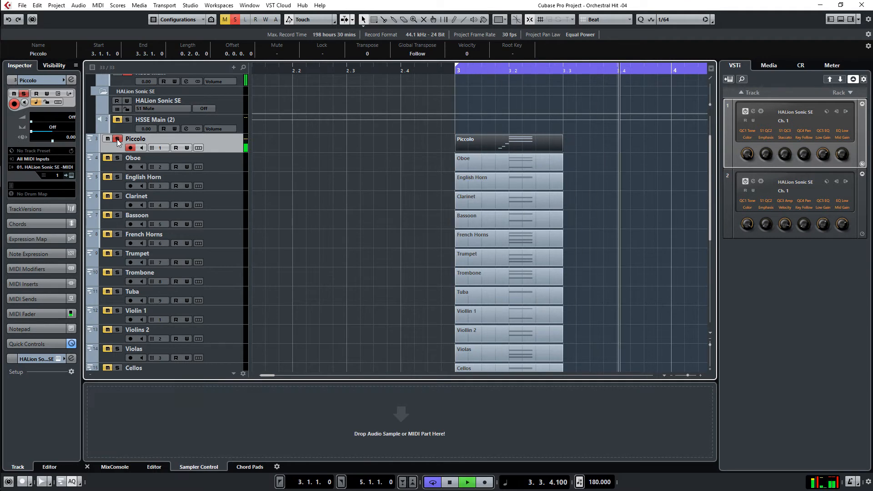
{"action": "key", "text": "space"}
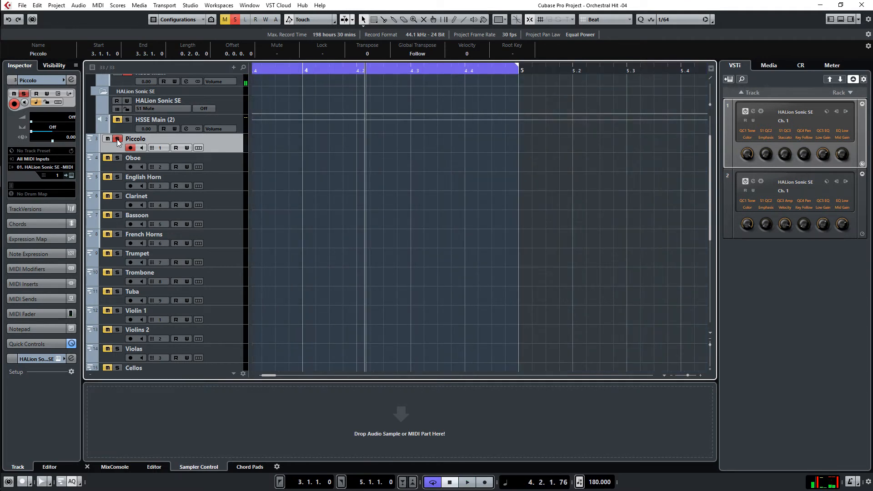
{"action": "key", "text": "KP_1"}
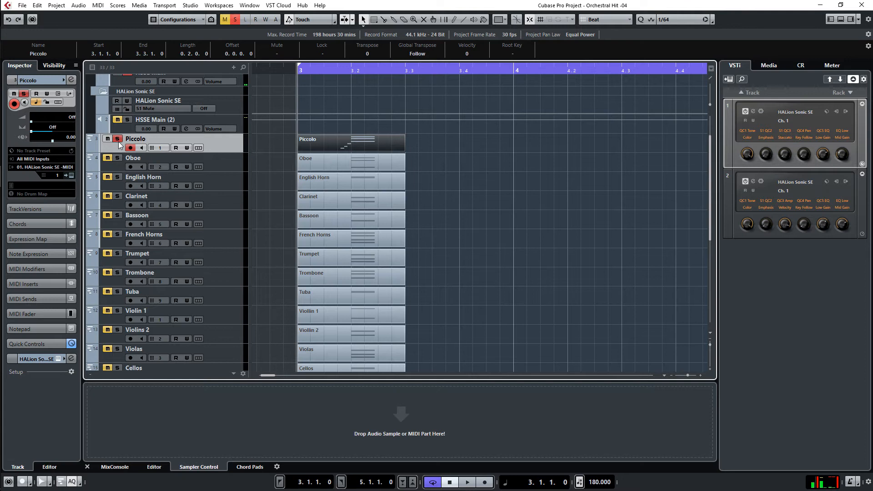
{"action": "left_click", "coordinate": [117, 139]}
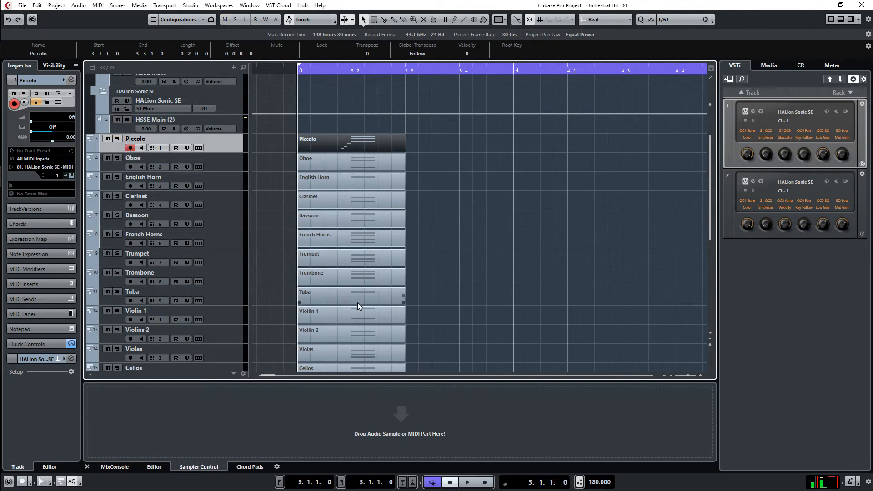
Examine the notes of the Oboe, English Horn, Clarinet and Bassoon parts one by one in the Key Editor.
{"action": "double_click", "coordinate": [354, 160]}
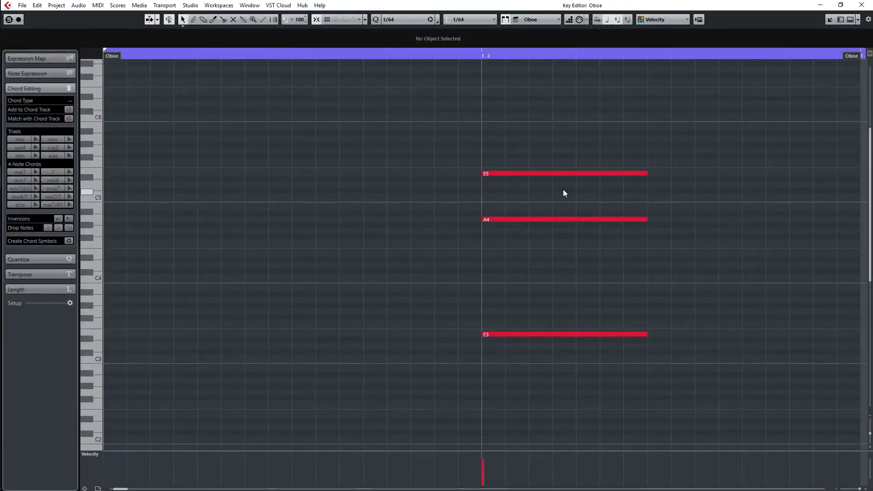
{"action": "key", "text": "Escape"}
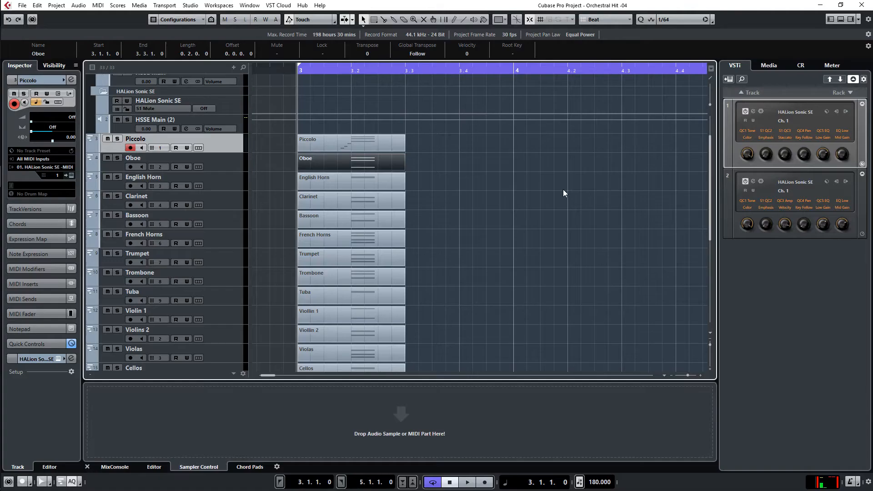
{"action": "double_click", "coordinate": [364, 185]}
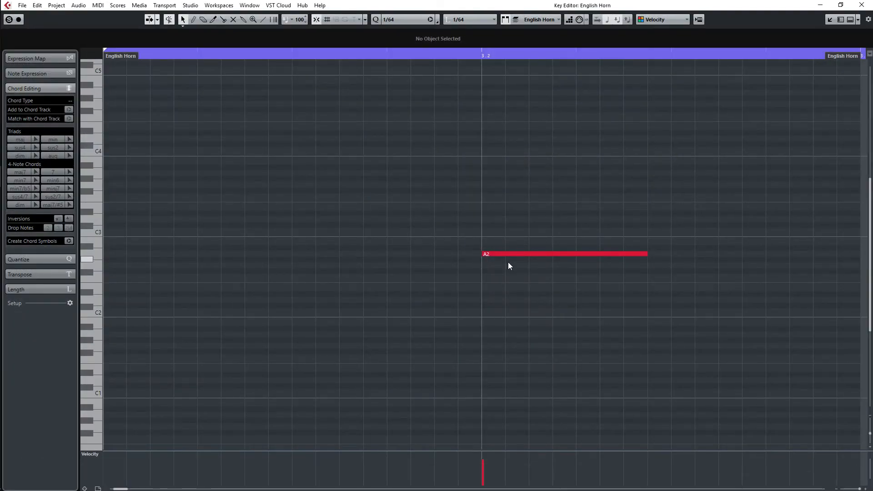
{"action": "key", "text": "Escape"}
{"action": "double_click", "coordinate": [378, 200]}
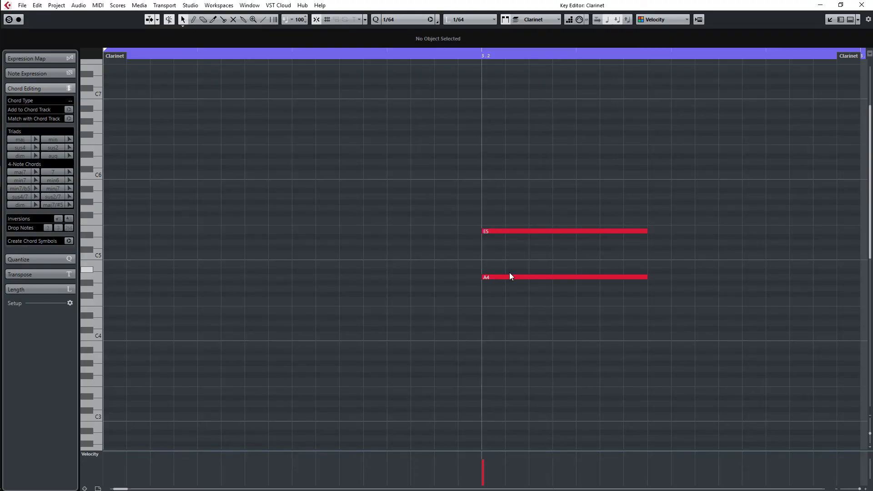
{"action": "key", "text": "Escape"}
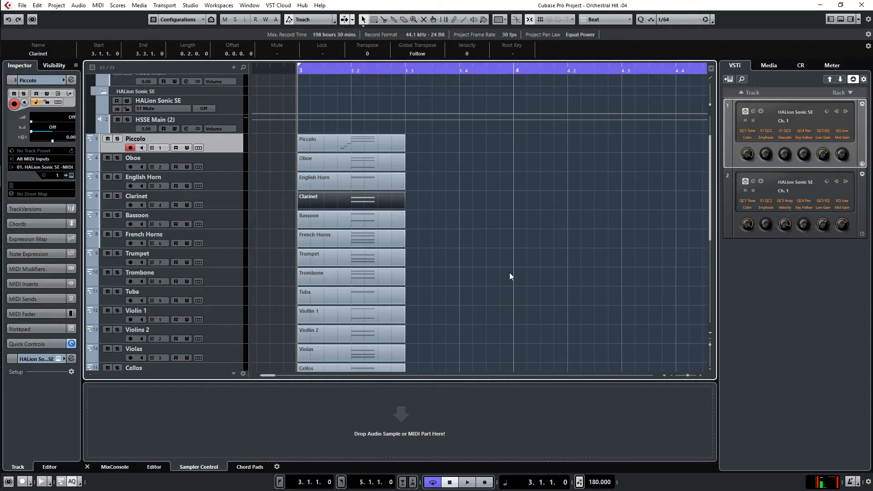
{"action": "double_click", "coordinate": [357, 221]}
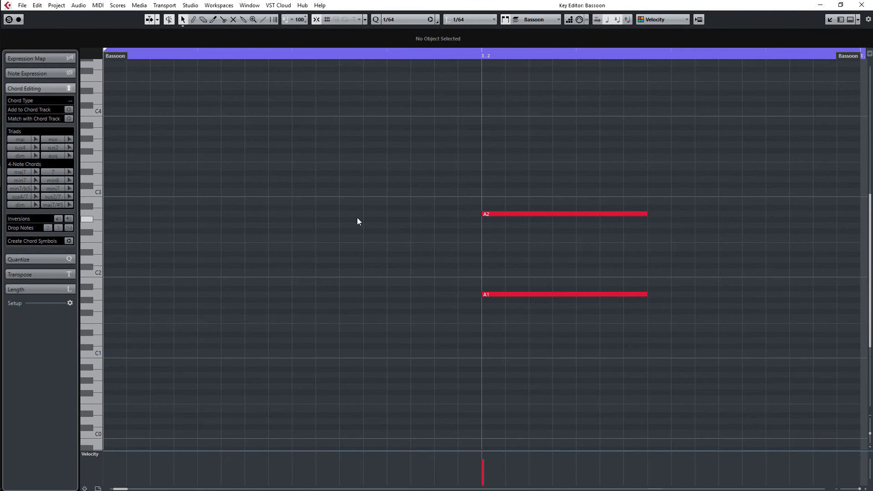
{"action": "key", "text": "Escape"}
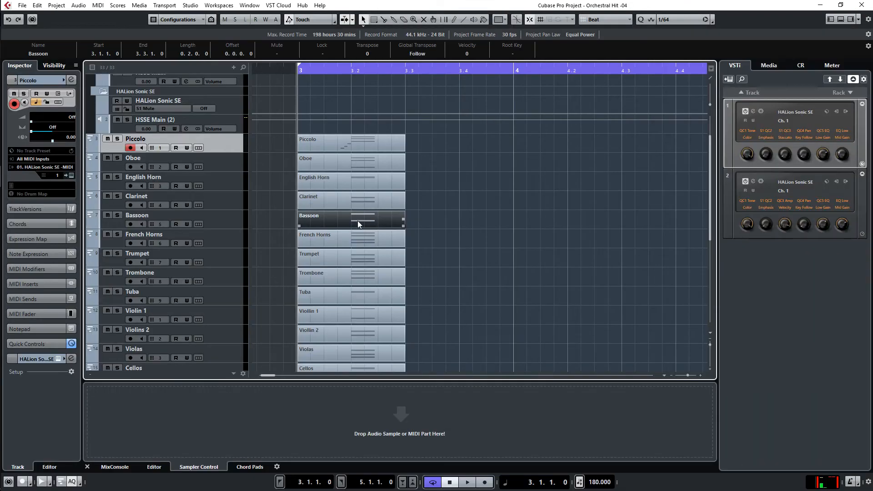
Examine the notes of the French Horns, Trumpet, Trombone and Tuba parts one by one in the Key Editor.
{"action": "left_click", "coordinate": [363, 238]}
{"action": "double_click", "coordinate": [362, 235]}
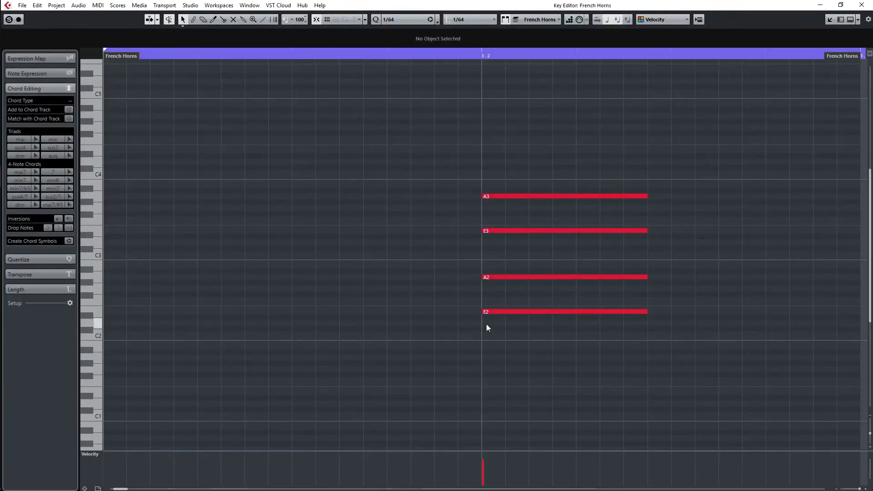
{"action": "key", "text": "Escape"}
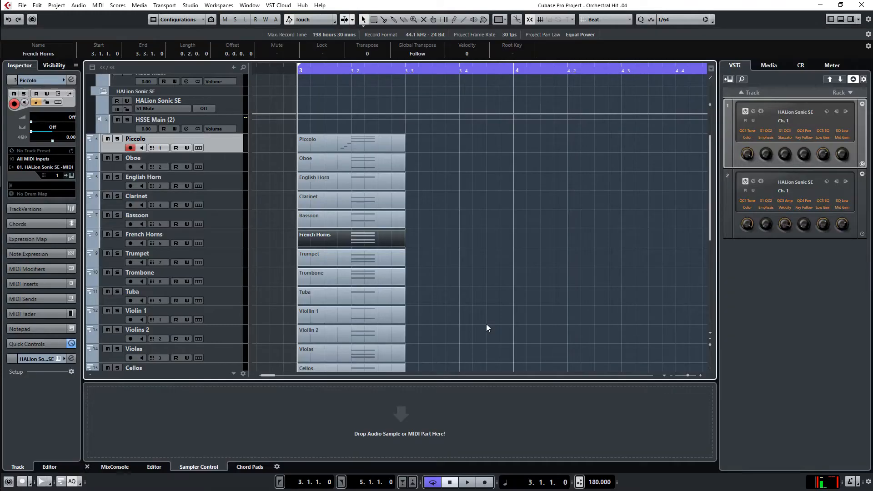
{"action": "double_click", "coordinate": [361, 263]}
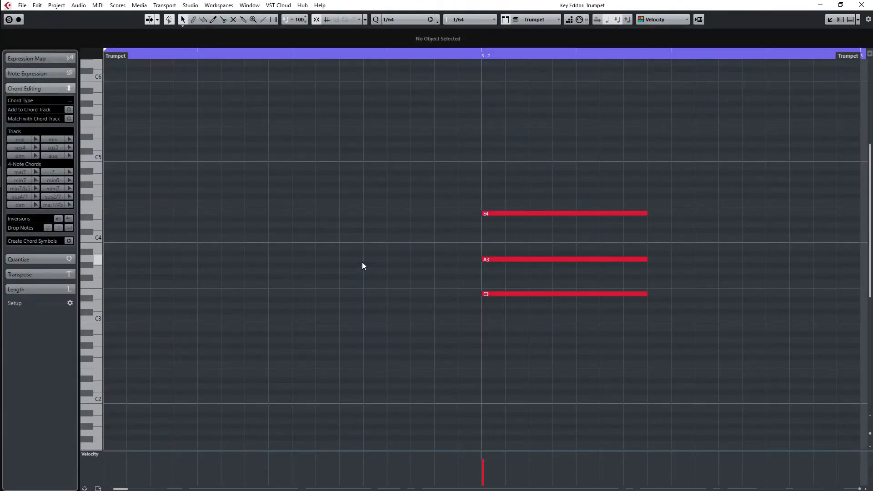
{"action": "key", "text": "Escape"}
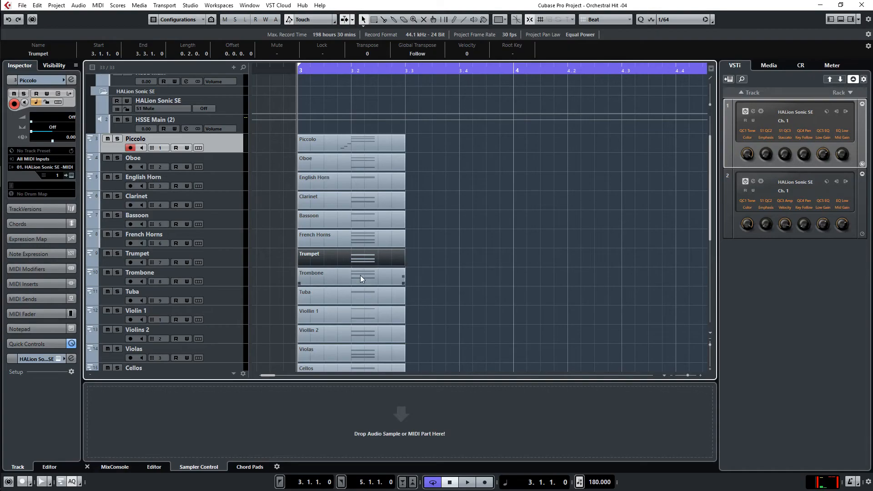
{"action": "double_click", "coordinate": [361, 276]}
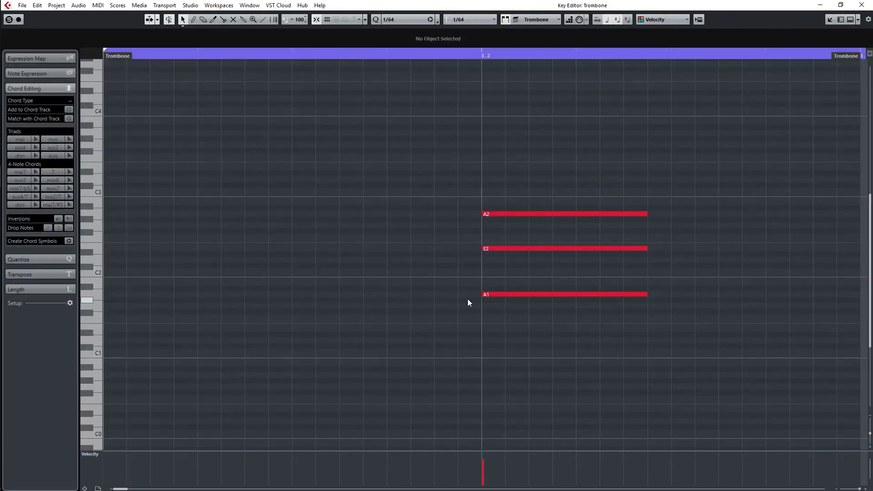
{"action": "key", "text": "Escape"}
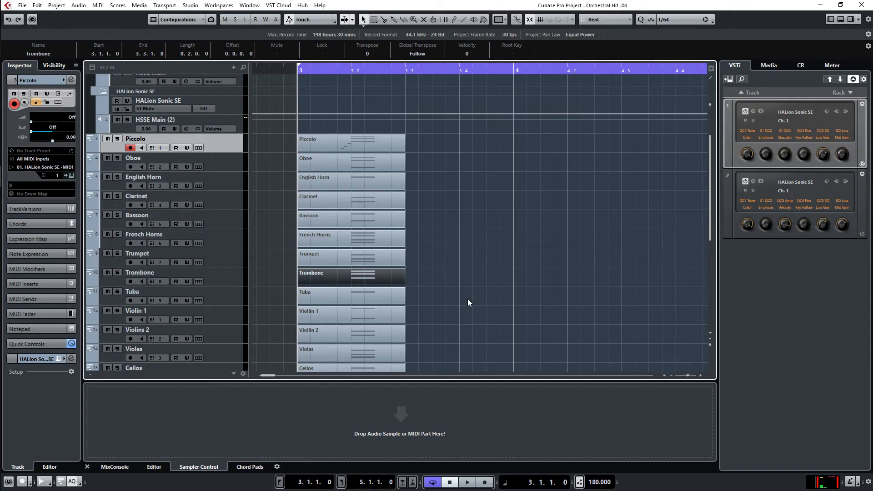
{"action": "double_click", "coordinate": [375, 301]}
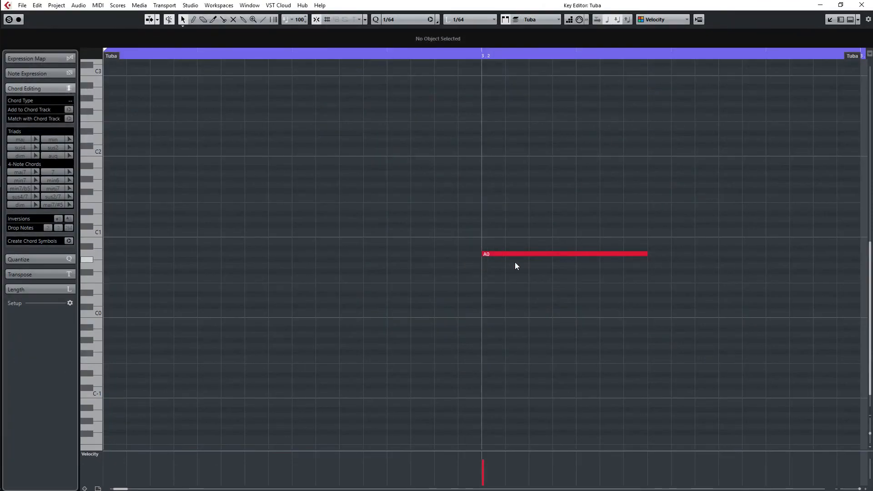
Examine the notes of the Violin 1, Violin 2, Violas, Cellos and Basses parts one by one in the Key Editor.
{"action": "key", "text": "Escape"}
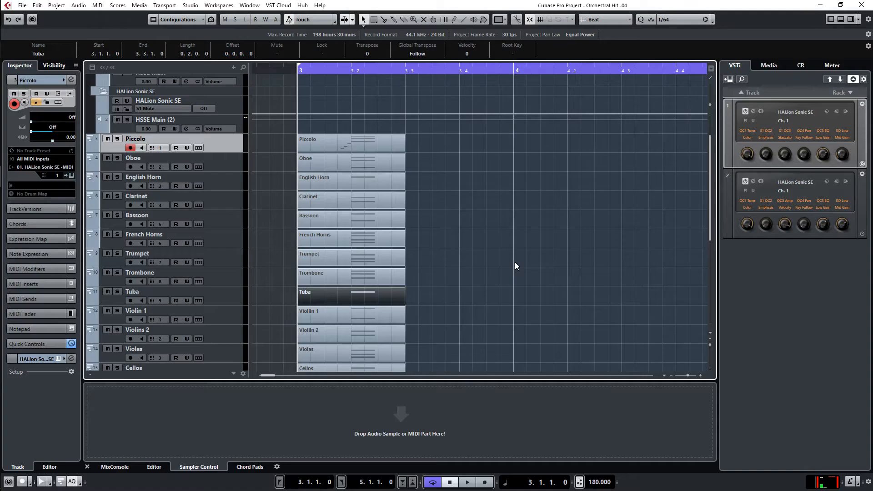
{"action": "double_click", "coordinate": [380, 314]}
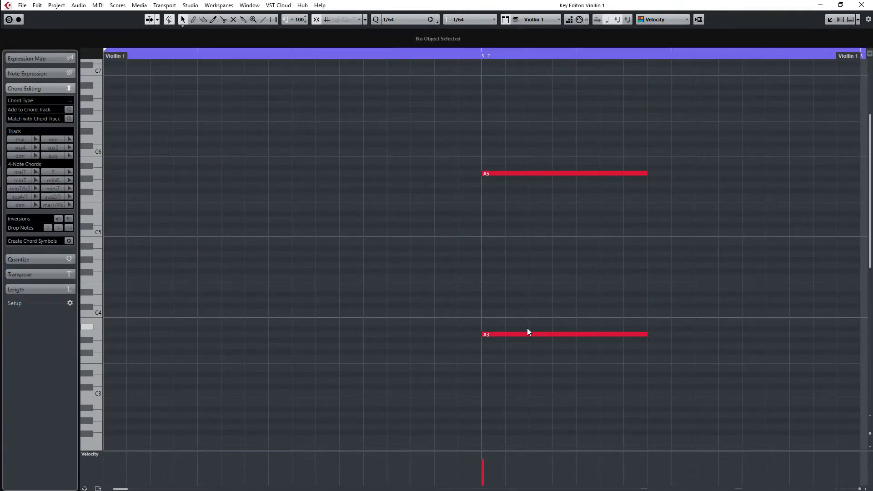
{"action": "key", "text": "Escape"}
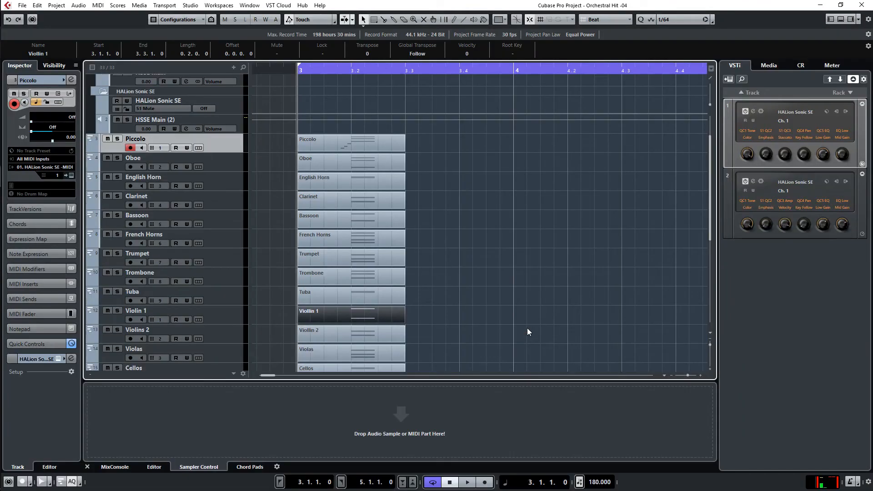
{"action": "double_click", "coordinate": [386, 333]}
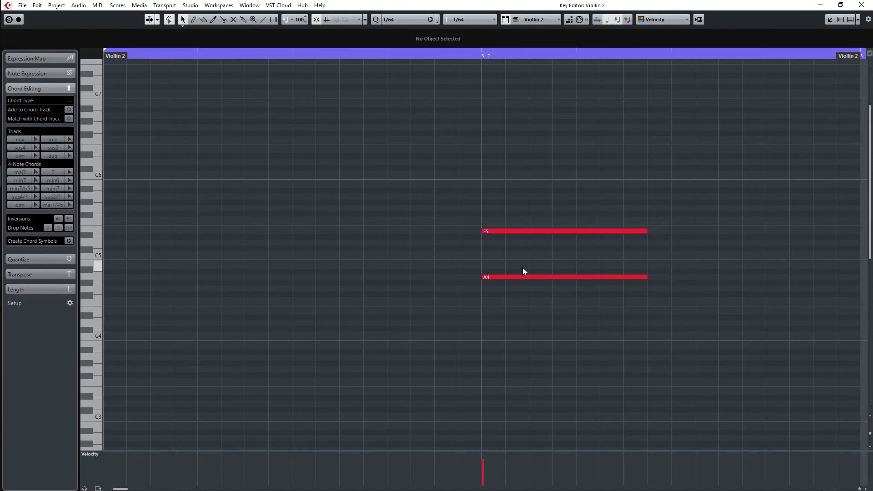
{"action": "key", "text": "Escape"}
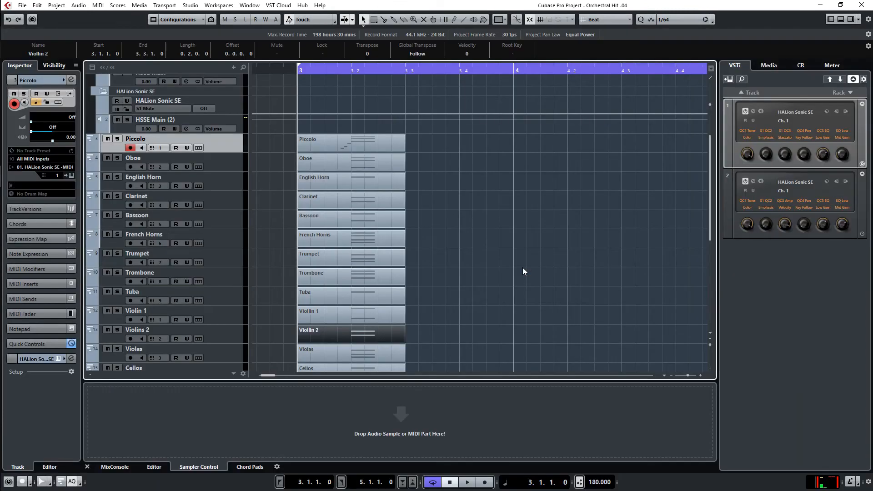
{"action": "scroll", "coordinate": [522, 268], "scroll_direction": "down", "scroll_amount": 3}
{"action": "double_click", "coordinate": [363, 293]}
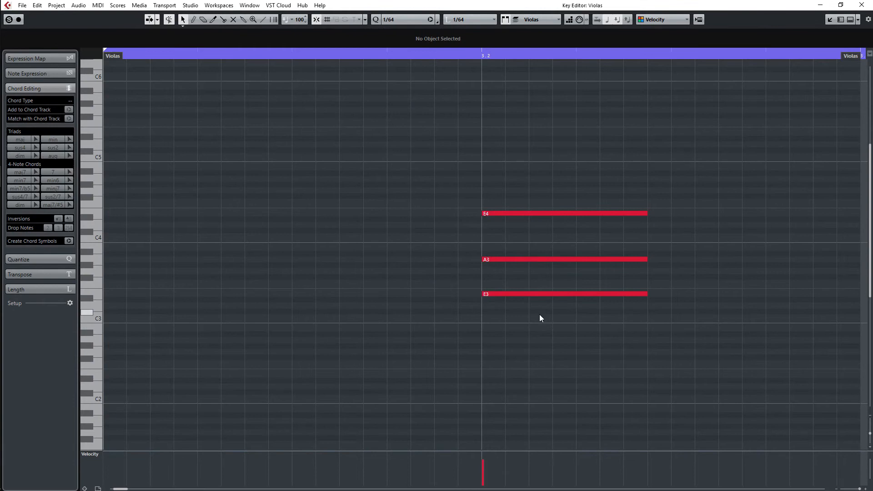
{"action": "key", "text": "Return"}
{"action": "double_click", "coordinate": [378, 314]}
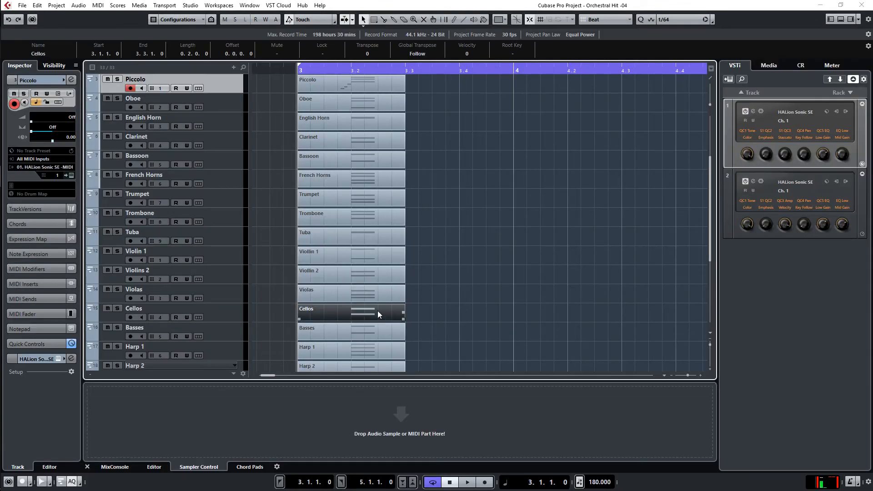
{"action": "key", "text": "Return"}
{"action": "double_click", "coordinate": [356, 328]}
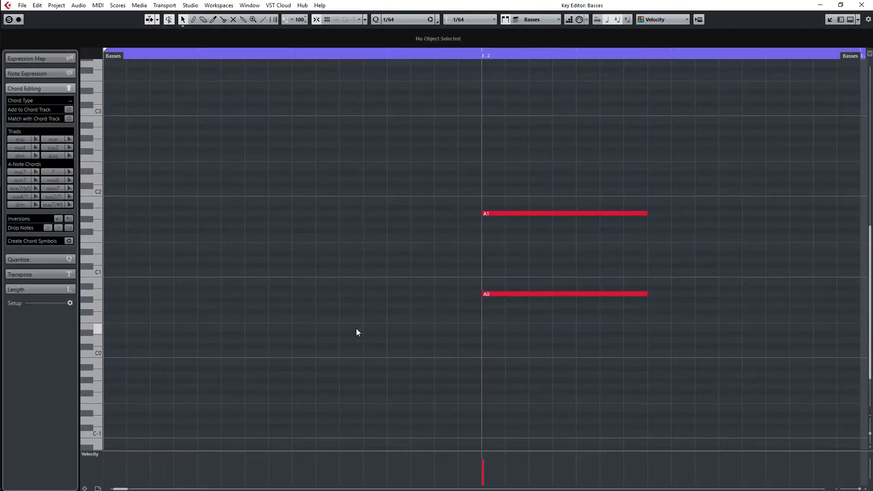
{"action": "key", "text": "Return"}
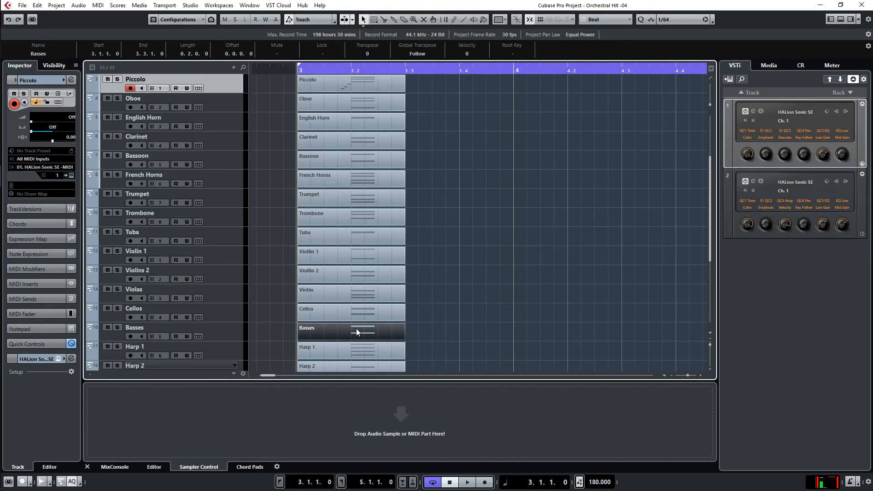
Examine the notes of the Harp 1, Harp 2 and Harp 3 parts one by one in the Key Editor.
{"action": "double_click", "coordinate": [357, 358]}
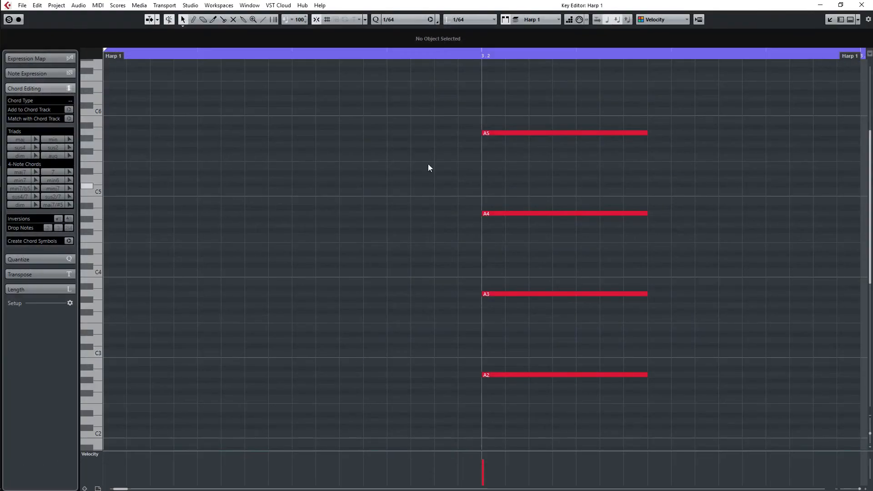
{"action": "key", "text": "Return"}
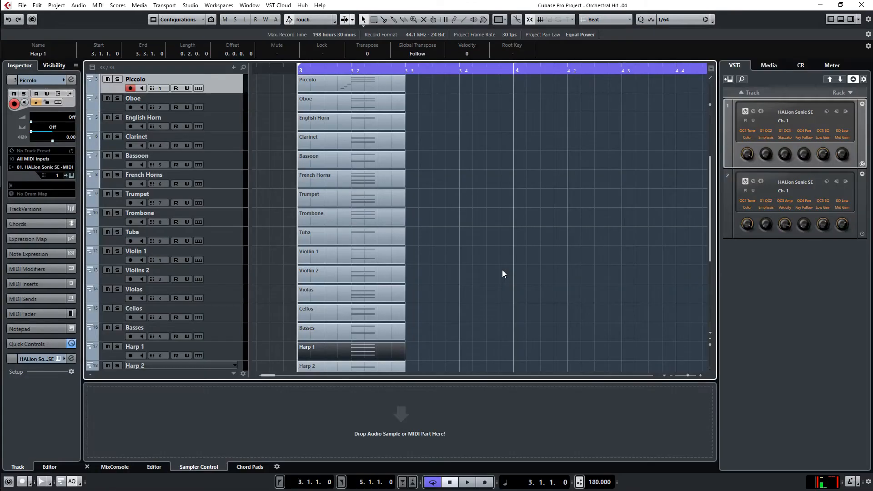
{"action": "scroll", "coordinate": [502, 269], "scroll_direction": "down", "scroll_amount": 5}
{"action": "double_click", "coordinate": [342, 251]}
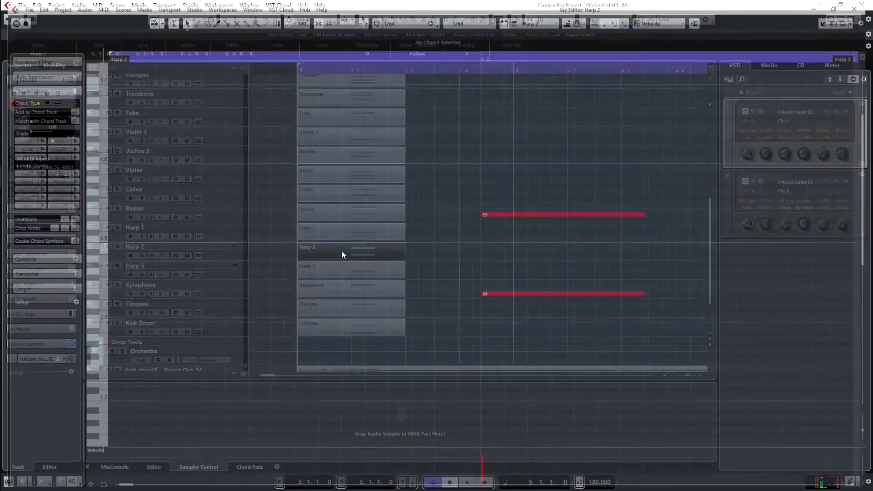
{"action": "key", "text": "Return"}
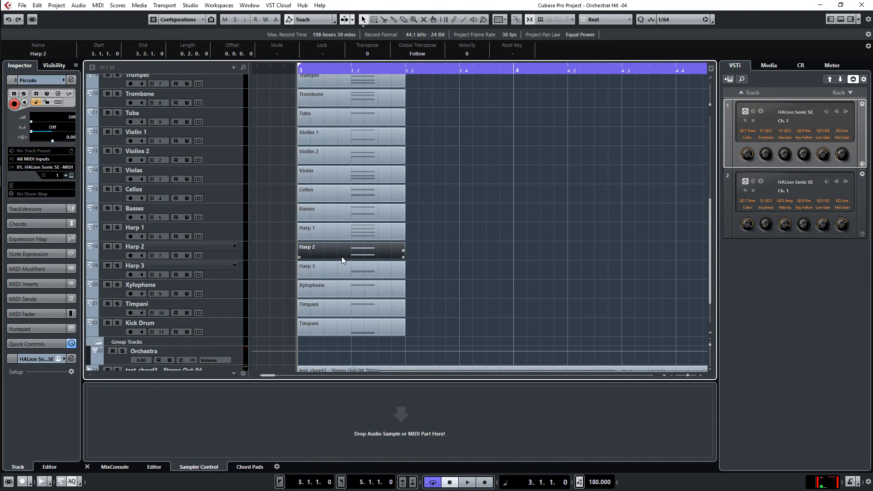
{"action": "double_click", "coordinate": [342, 265]}
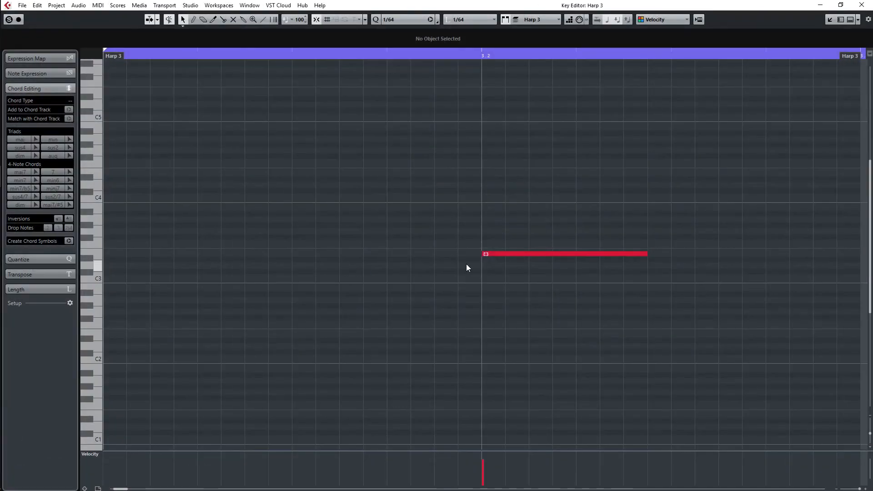
{"action": "key", "text": "Return"}
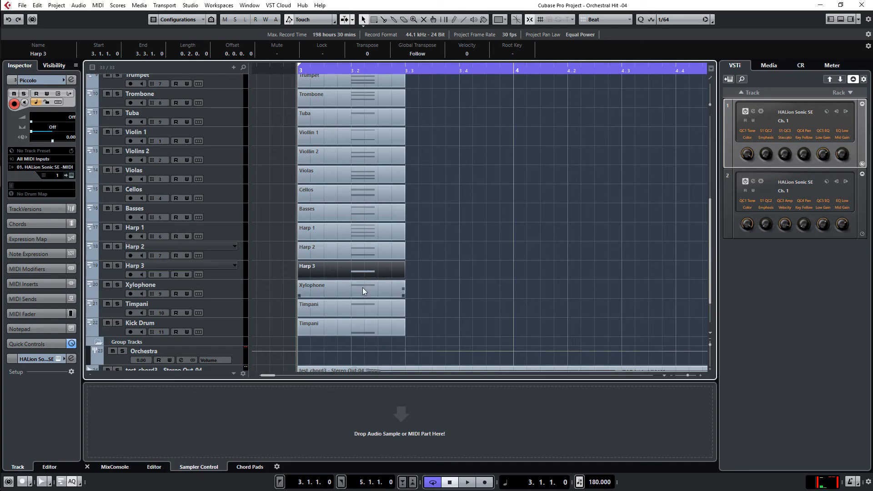
Examine the notes of the Xylophone, Timpani and Kick Drum tracks' parts in the Key Editor, and return to the project.
{"action": "double_click", "coordinate": [362, 289]}
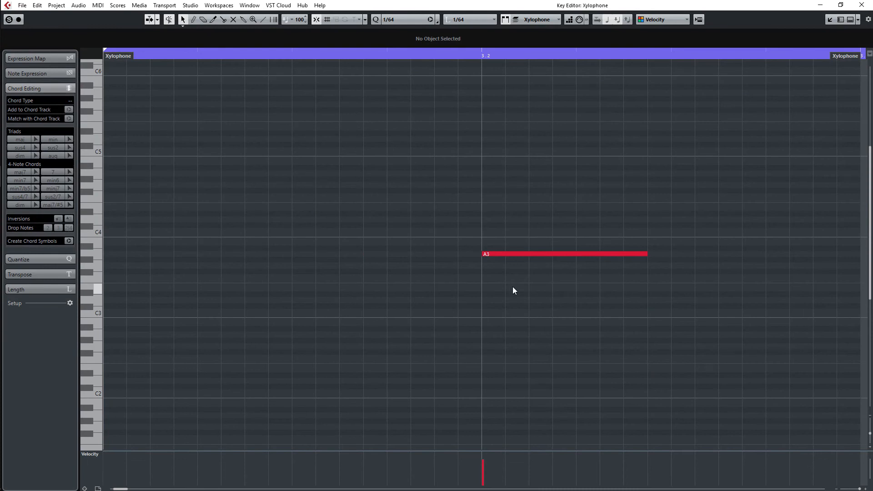
{"action": "key", "text": "Return"}
{"action": "double_click", "coordinate": [368, 308]}
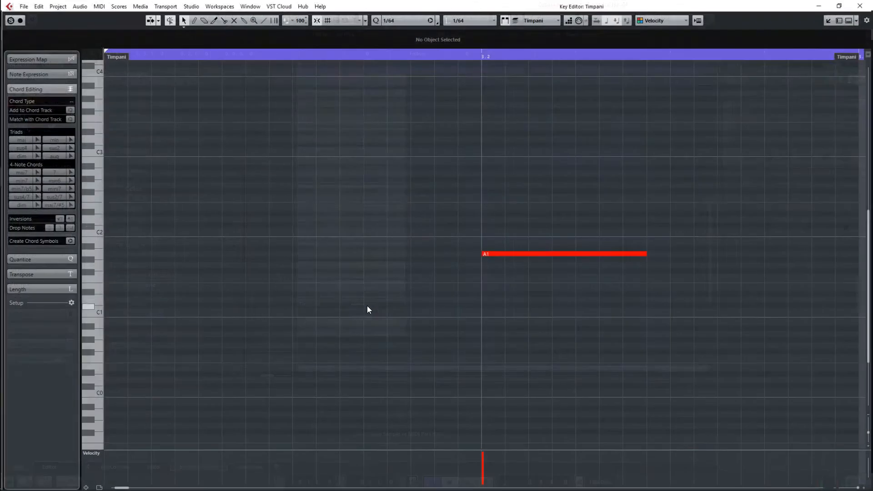
{"action": "key", "text": "Return"}
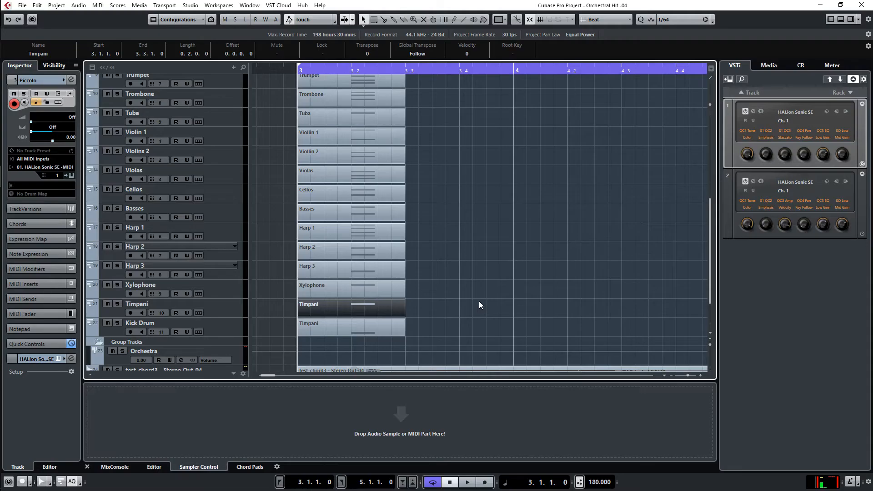
{"action": "double_click", "coordinate": [340, 326]}
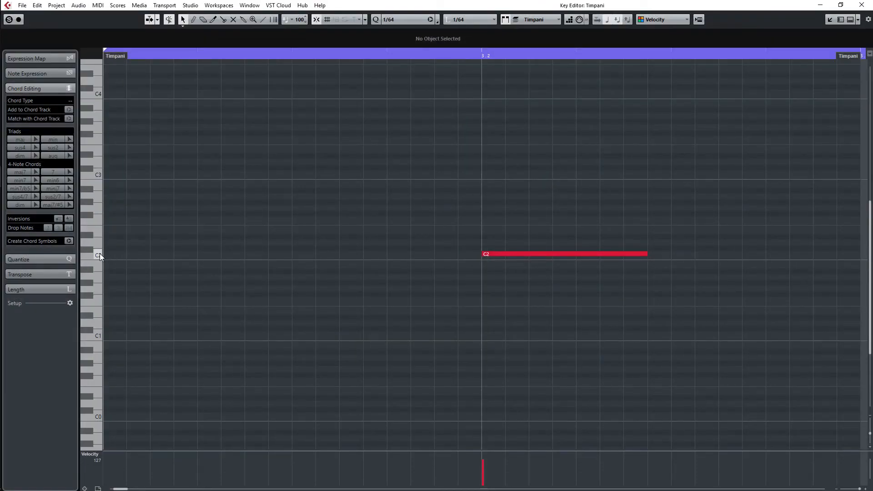
{"action": "key", "text": "Return"}
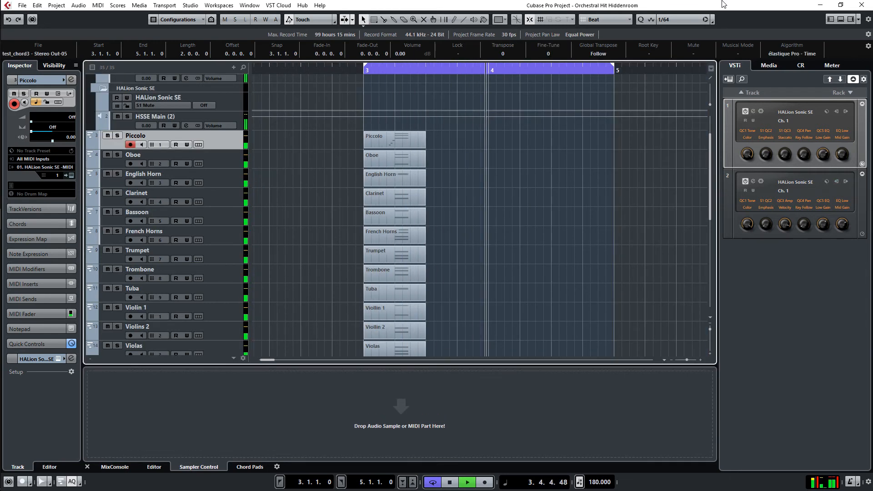
Stop the playback and show the maximized MixConsole with the Orchestra group and Stereo Out channels.
{"action": "key", "text": "space"}
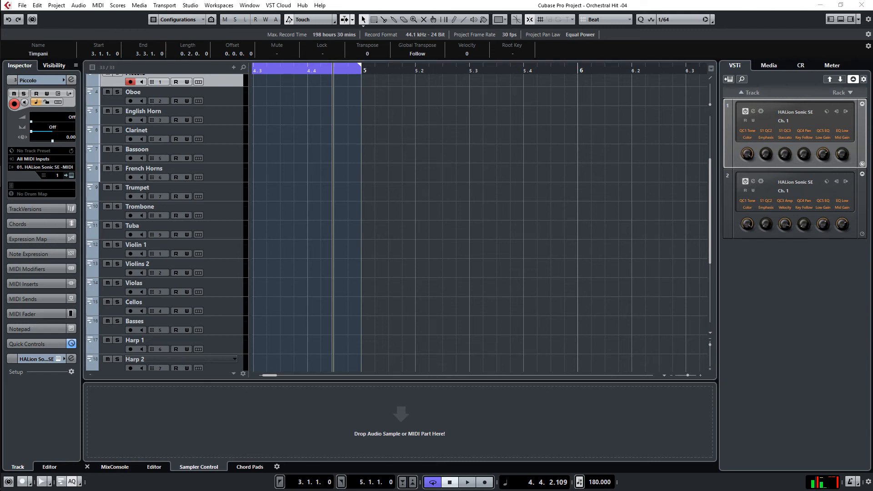
{"action": "key", "text": "F3"}
{"action": "left_click_drag", "start_coordinate": [492, 24], "coordinate": [512, 24]}
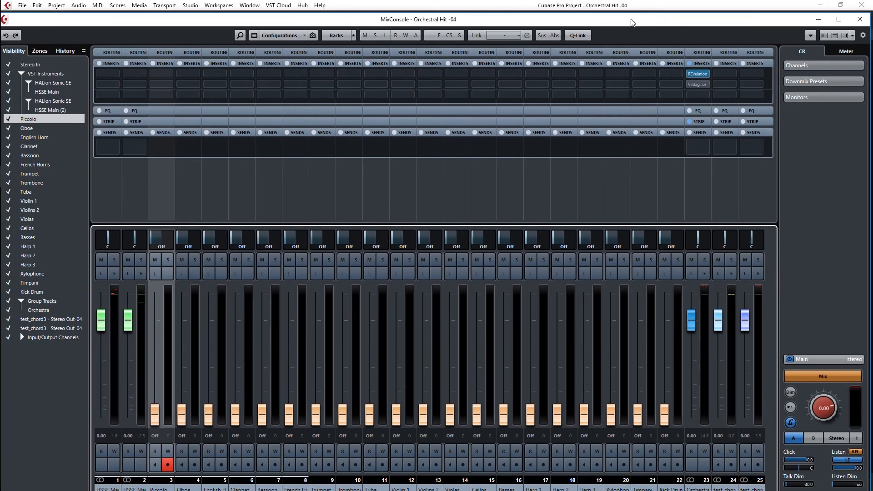
{"action": "left_click", "coordinate": [840, 19]}
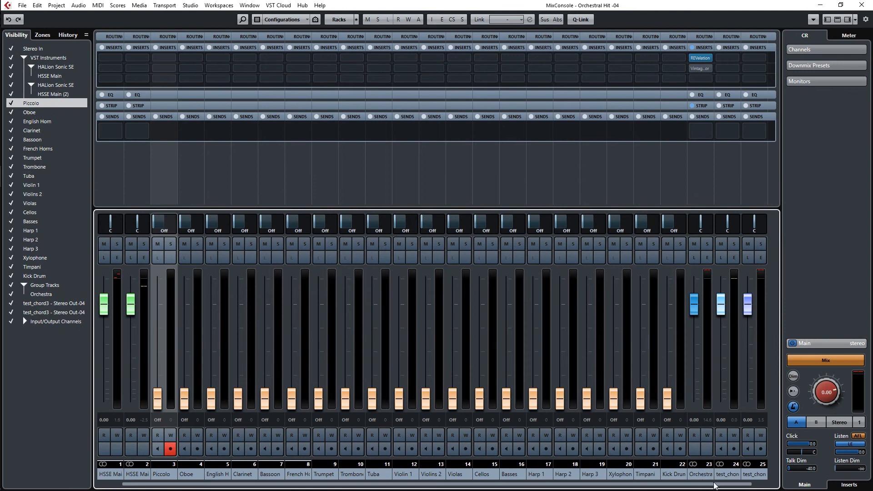
{"action": "left_click_drag", "start_coordinate": [723, 484], "coordinate": [746, 484]}
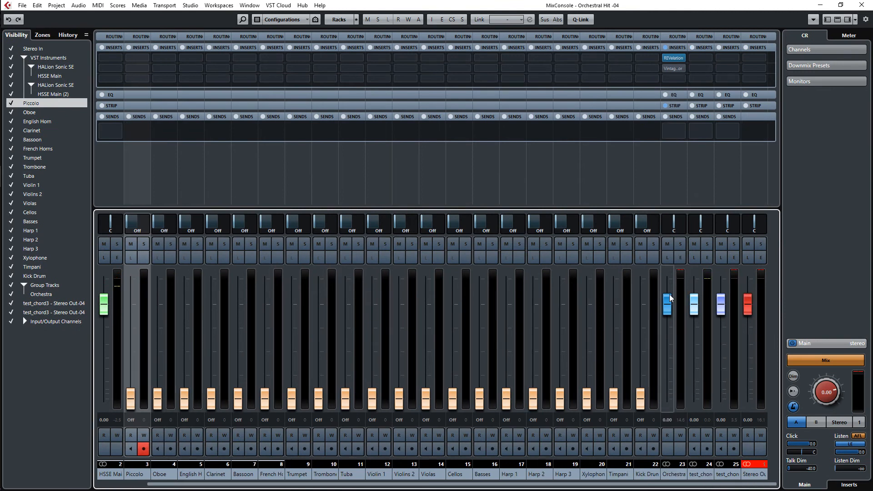
Review the REVelation reverb settings inserted on the Orchestra group channel, and close the plug-in and the MixConsole.
{"action": "double_click", "coordinate": [673, 60]}
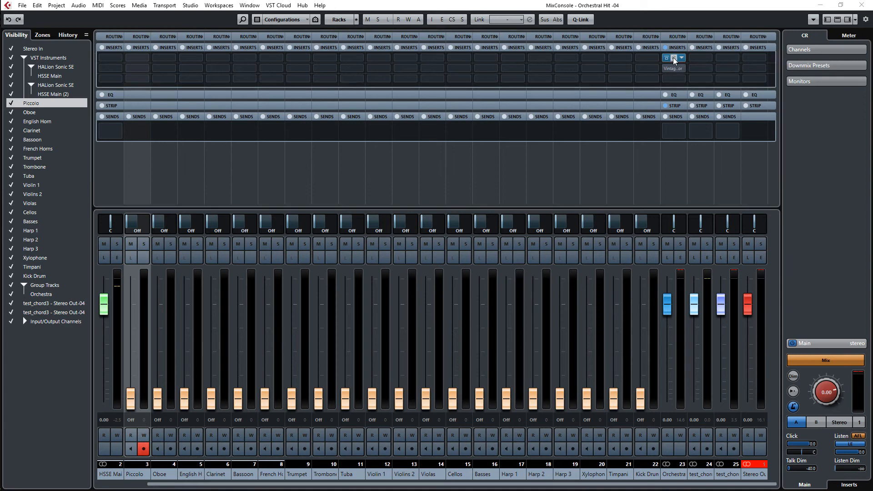
{"action": "left_click_drag", "start_coordinate": [478, 106], "coordinate": [473, 106]}
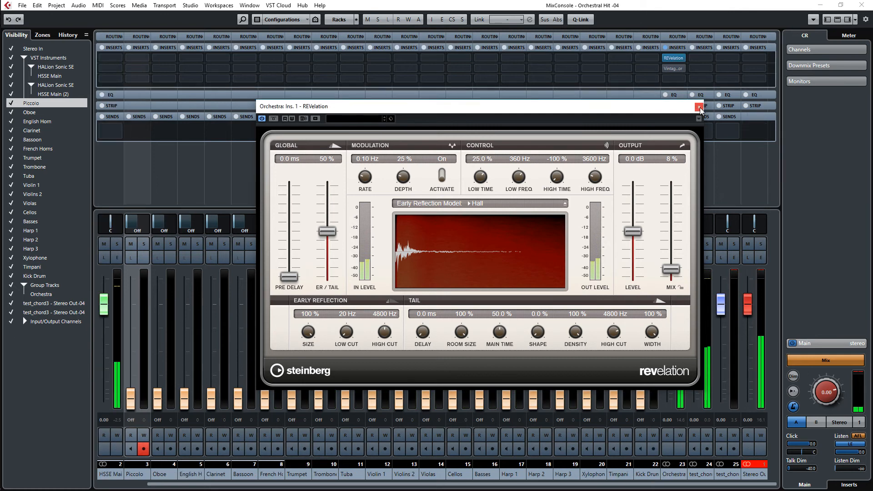
{"action": "left_click", "coordinate": [699, 106]}
{"action": "key", "text": "F3"}
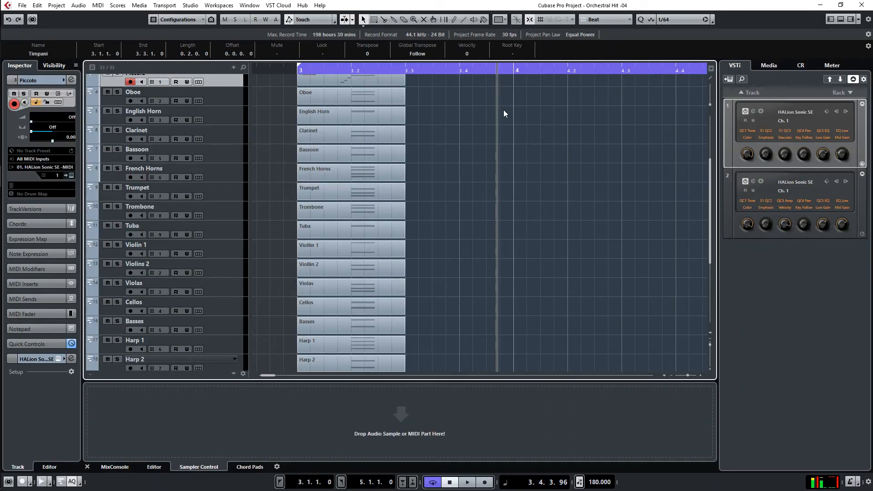
Set up an audio mixdown export of the Stereo Out channel under the file name test_chord3.
{"action": "key", "text": "g"}
{"action": "key", "text": "g"}
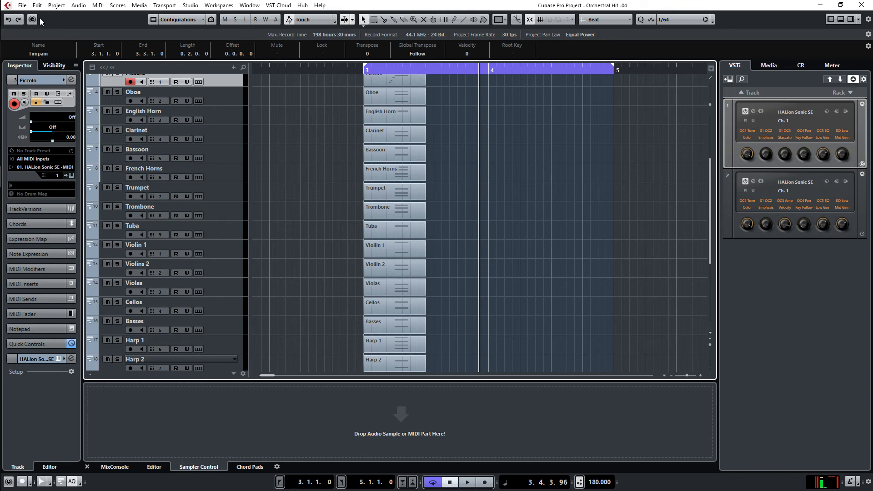
{"action": "left_click", "coordinate": [22, 5]}
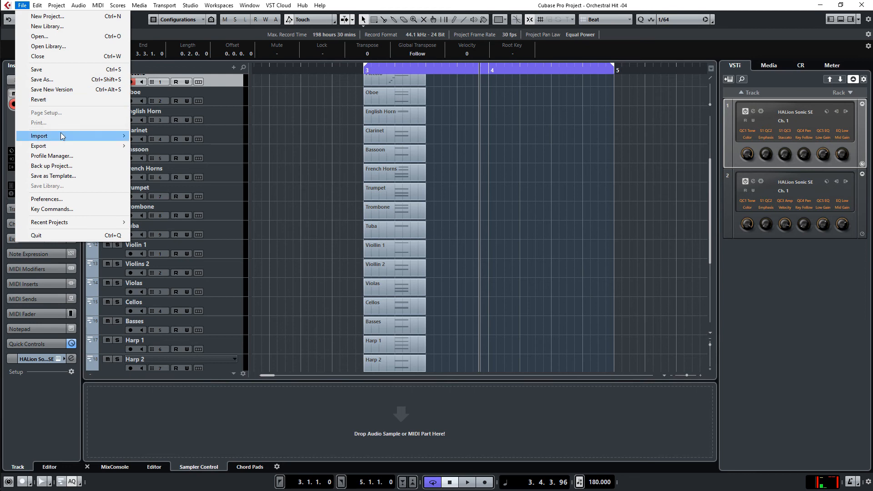
{"action": "mouse_move", "coordinate": [45, 146]}
{"action": "left_click", "coordinate": [151, 147]}
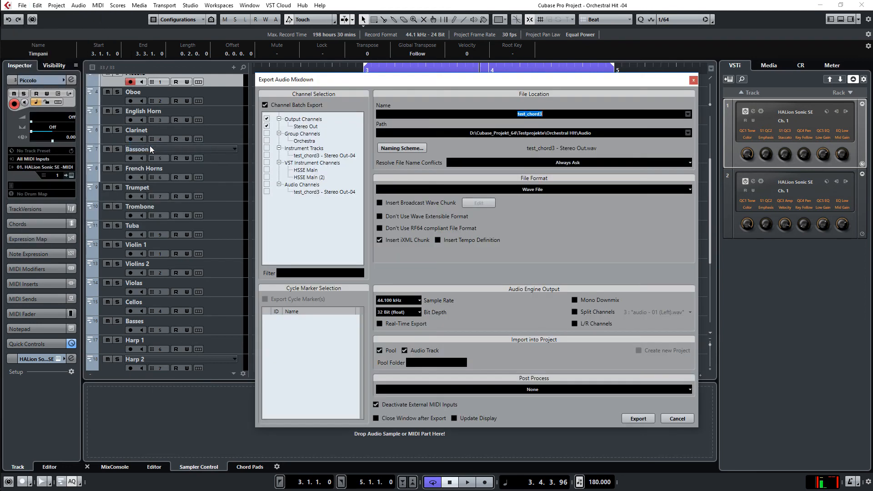
{"action": "left_click", "coordinate": [566, 113]}
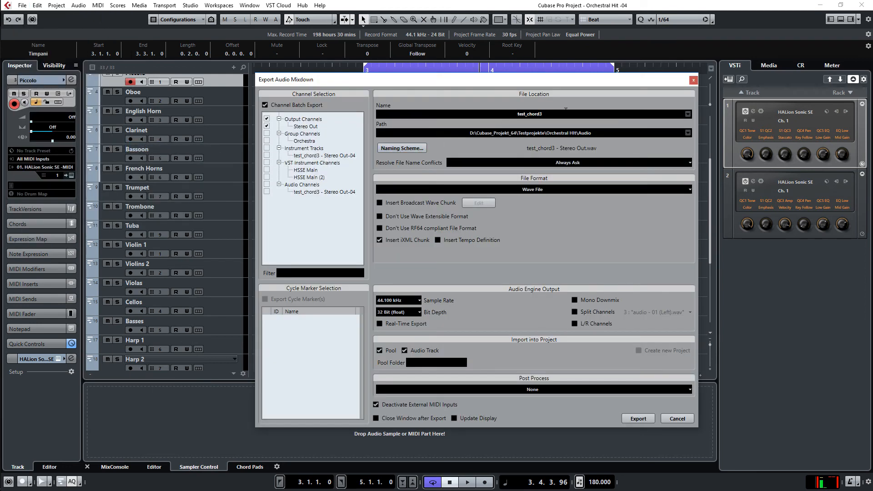
{"action": "key", "text": "BackSpace"}
{"action": "type", "text": "3"}
Export the mixdown over the existing file and import it as a new Pool version converted from 32 to 24 bit.
{"action": "left_click", "coordinate": [643, 420]}
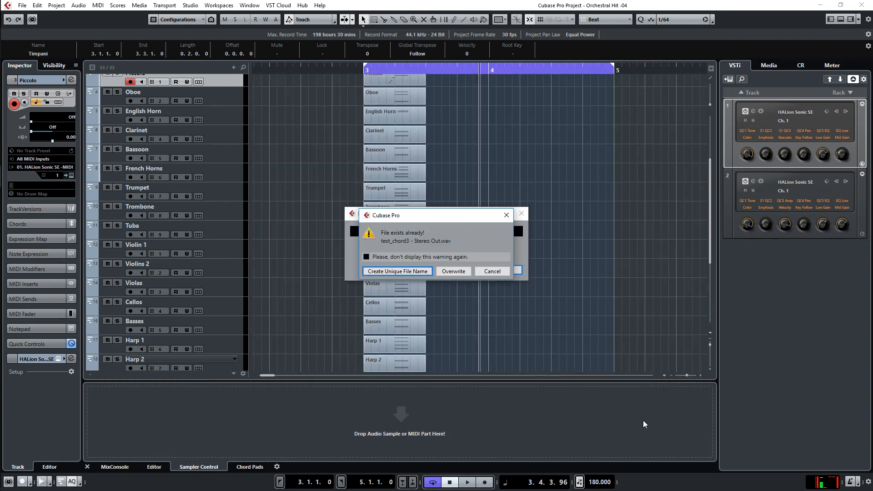
{"action": "left_click", "coordinate": [451, 273]}
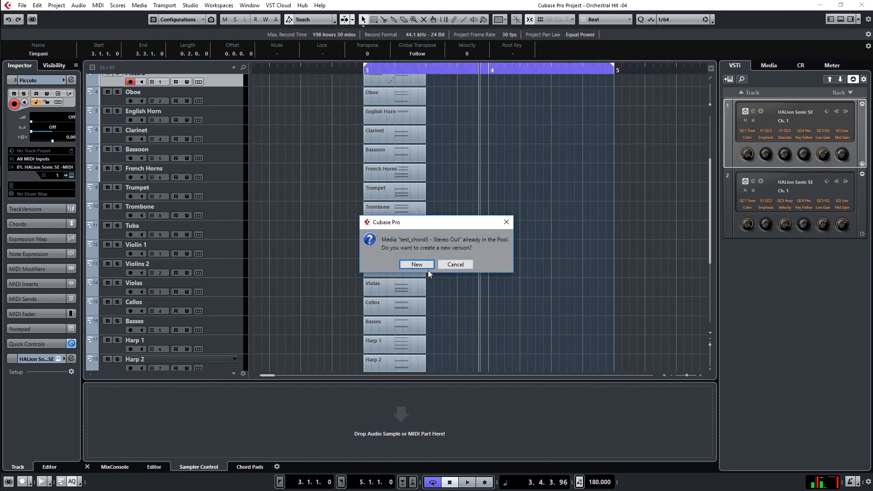
{"action": "left_click", "coordinate": [427, 266]}
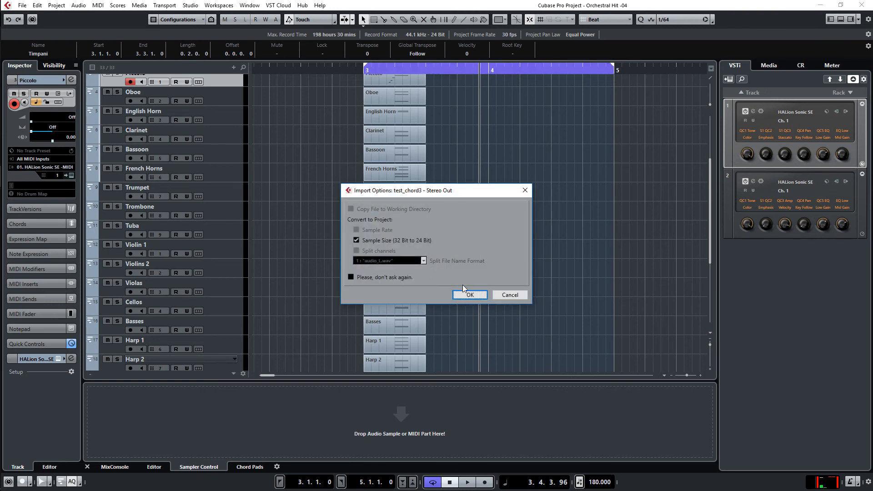
{"action": "left_click", "coordinate": [469, 295]}
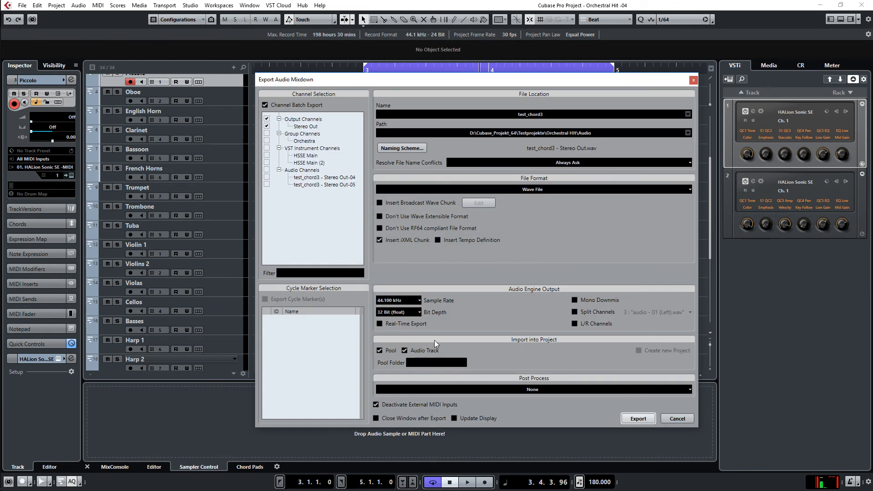
Close the mixdown export dialog and audition the imported test_chord3 - Stereo Out-05 audio track in solo.
{"action": "left_click", "coordinate": [676, 419]}
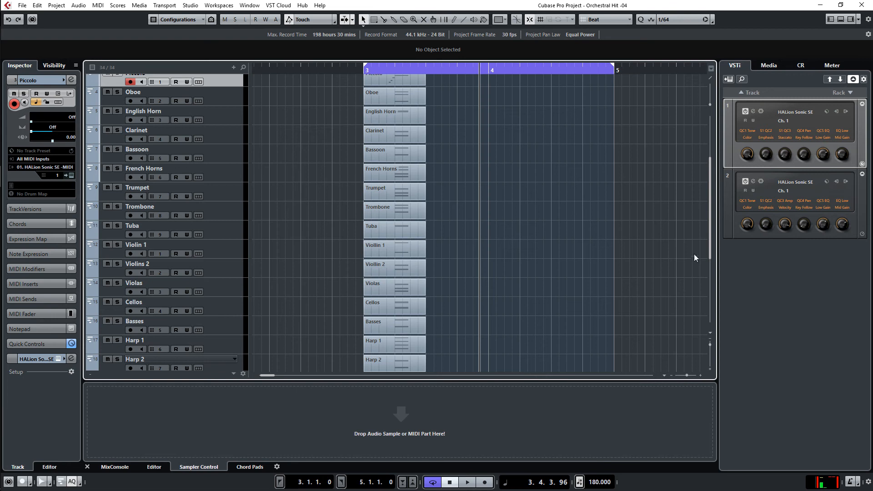
{"action": "left_click_drag", "start_coordinate": [710, 244], "coordinate": [710, 321]}
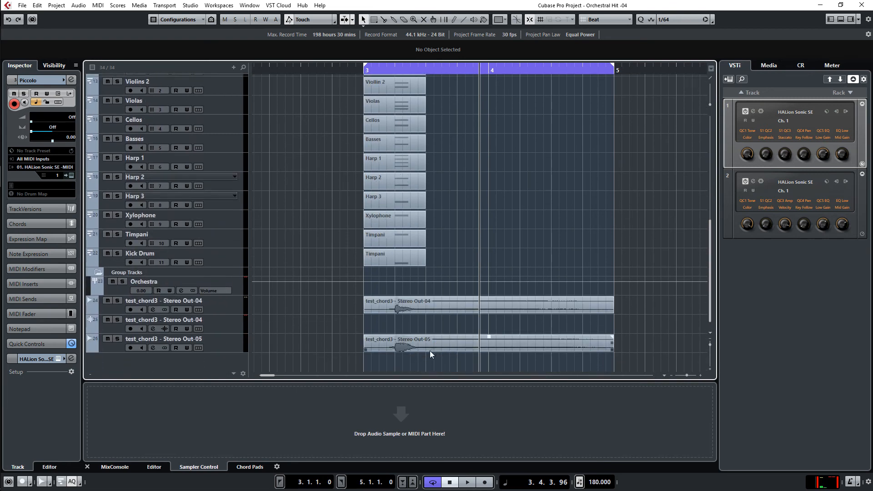
{"action": "left_click", "coordinate": [118, 340]}
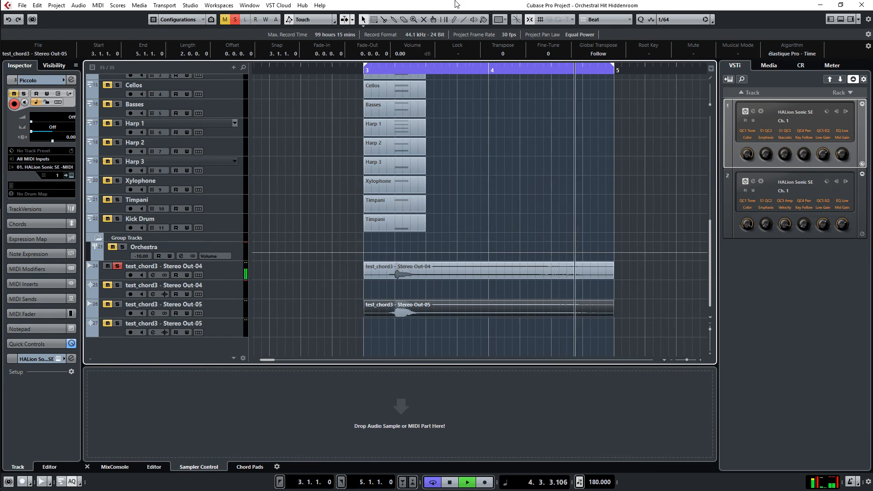
{"action": "key", "text": "space"}
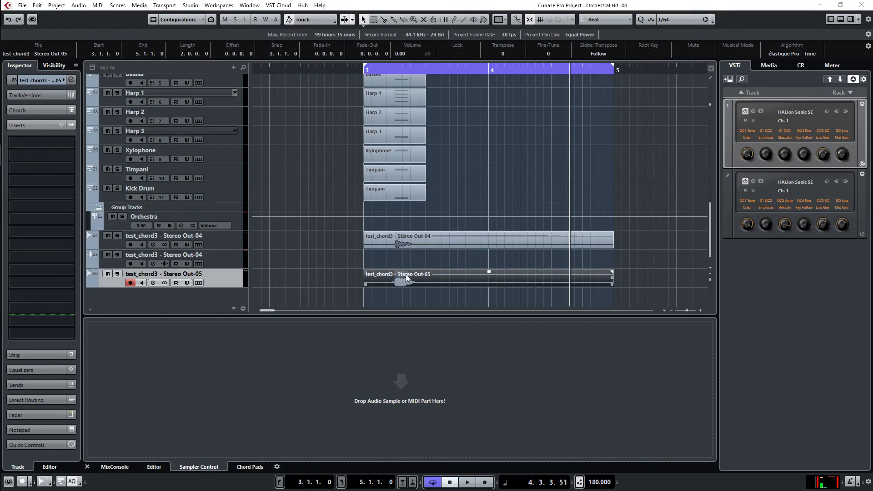
Load the test_chord3 - Stereo Out-05 audio event into Sampler Control as a new sampler track and enlarge the waveform area.
{"action": "left_click_drag", "start_coordinate": [402, 280], "coordinate": [400, 378]}
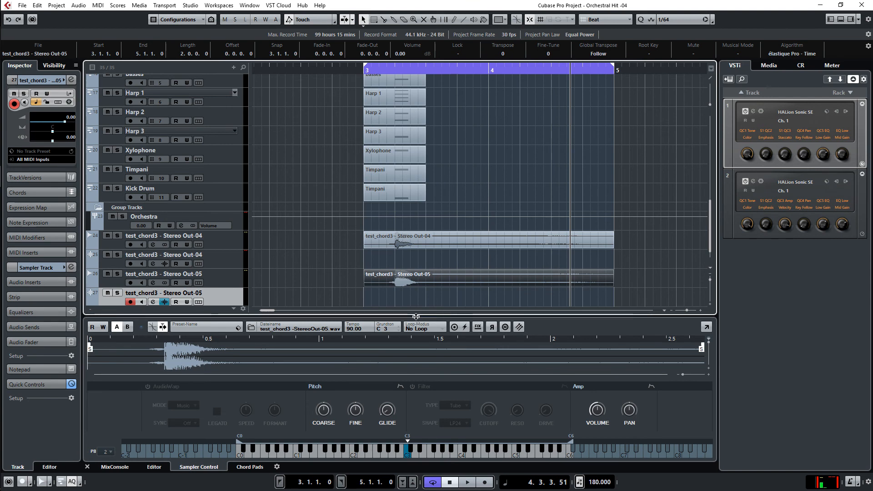
{"action": "left_click_drag", "start_coordinate": [417, 313], "coordinate": [425, 213]}
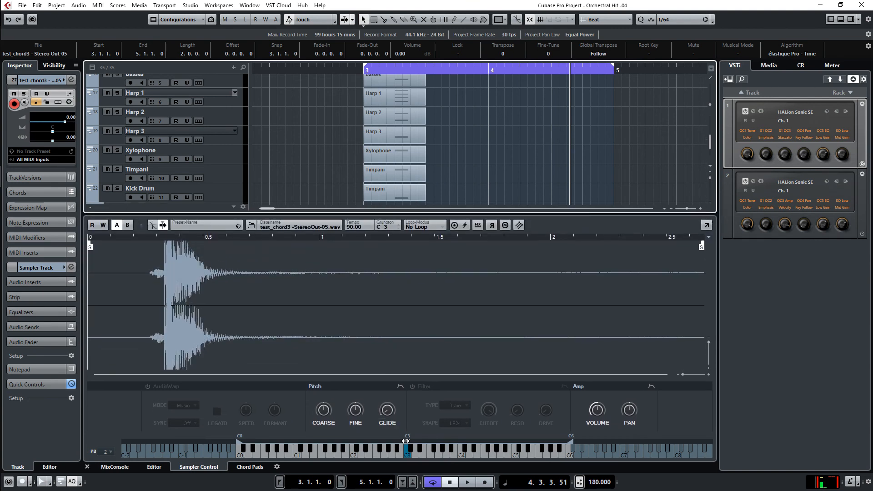
Set the sample's root key to A2 and move the sample start to the onset of the waveform, trimming the leading silence.
{"action": "left_click_drag", "start_coordinate": [408, 440], "coordinate": [393, 440]}
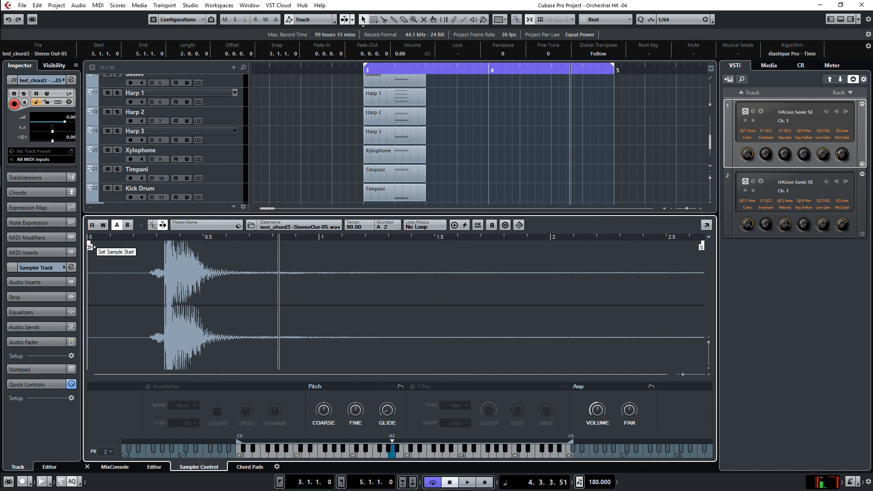
{"action": "mouse_move", "coordinate": [91, 247]}
{"action": "left_mouse_down"}
{"action": "mouse_move", "coordinate": [162, 242]}
{"action": "mouse_move", "coordinate": [154, 247]}
{"action": "left_mouse_up"}
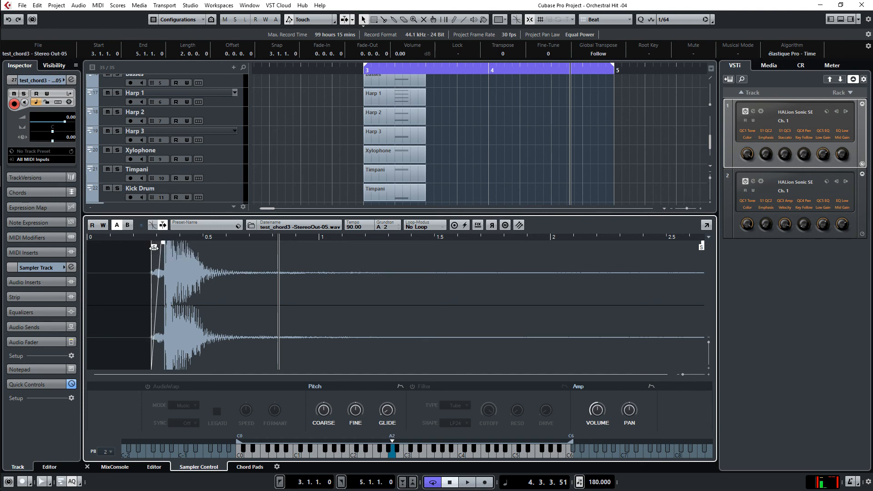